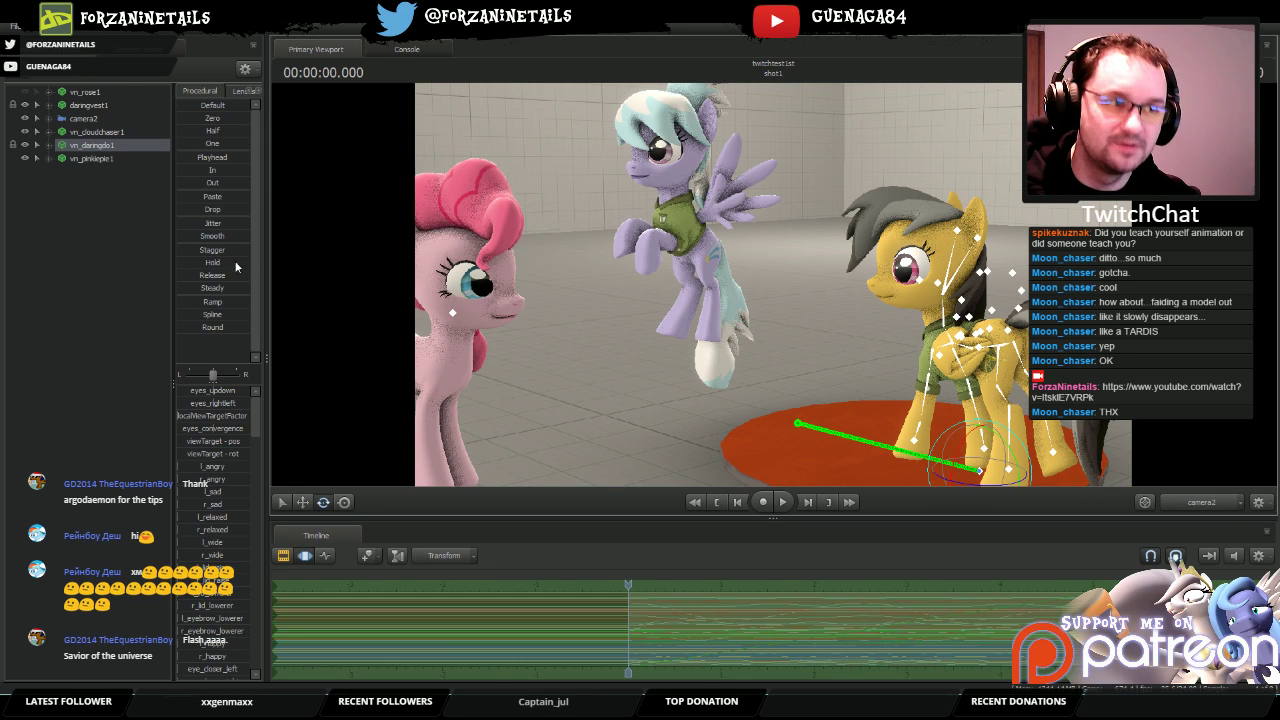
Step: Switch the viewport to the Work Camera with a close view of the purple pony, moving vn_cloudchaser1 to the end of the animation set list
click(112, 318)
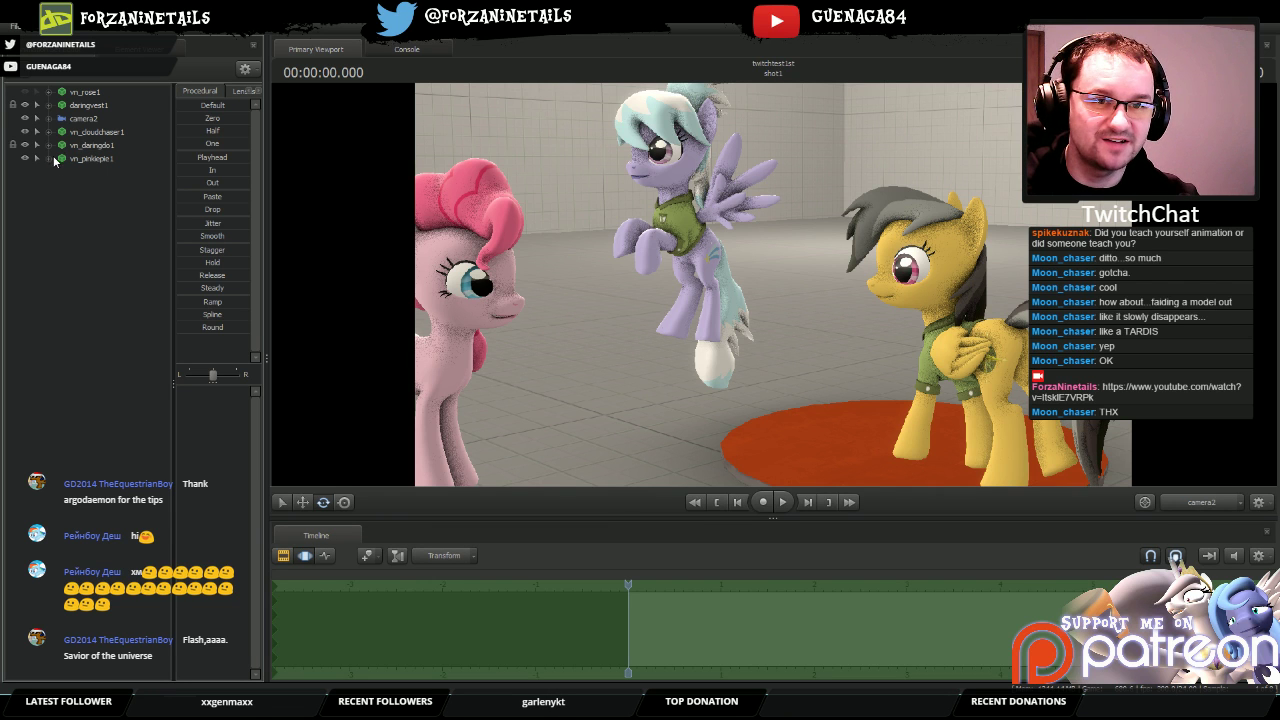
click(1200, 505)
drag(840, 387, 663, 243)
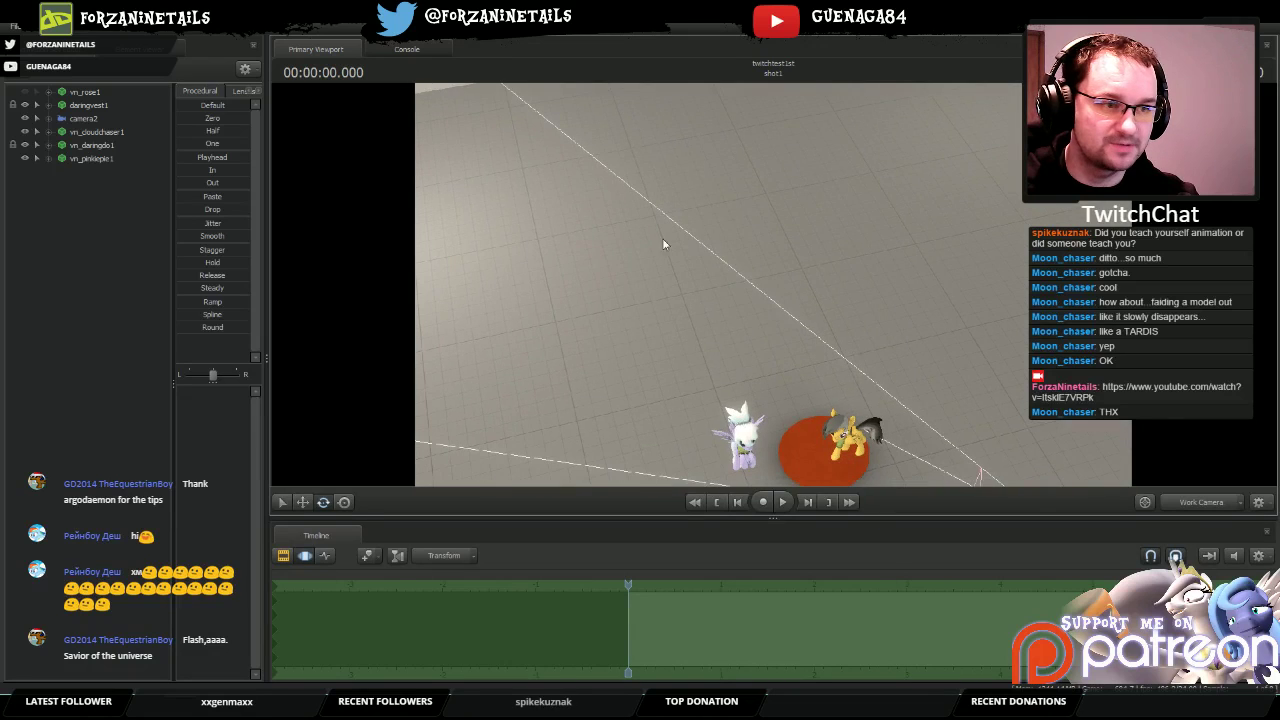
drag(95, 135, 101, 183)
drag(809, 400, 773, 290)
key(w)
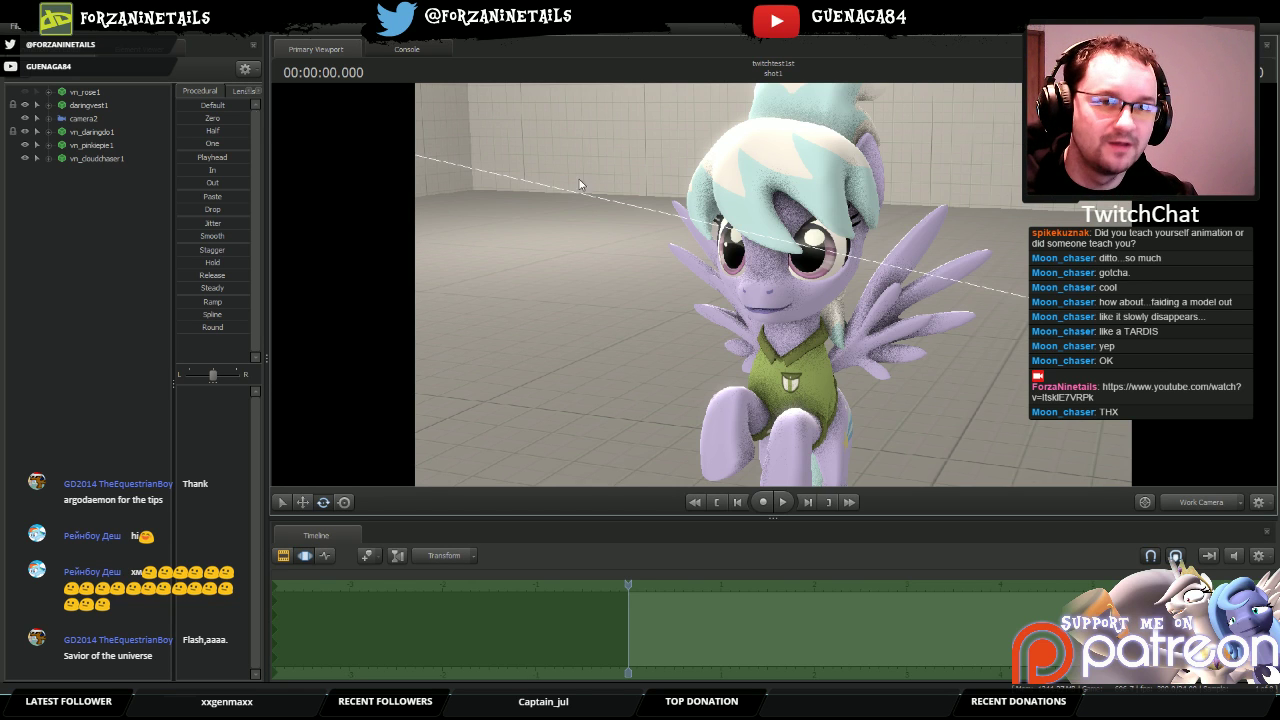
Step: Show the AnimationSet of vn_cloudchaser1 in the Element Viewer
click(95, 158)
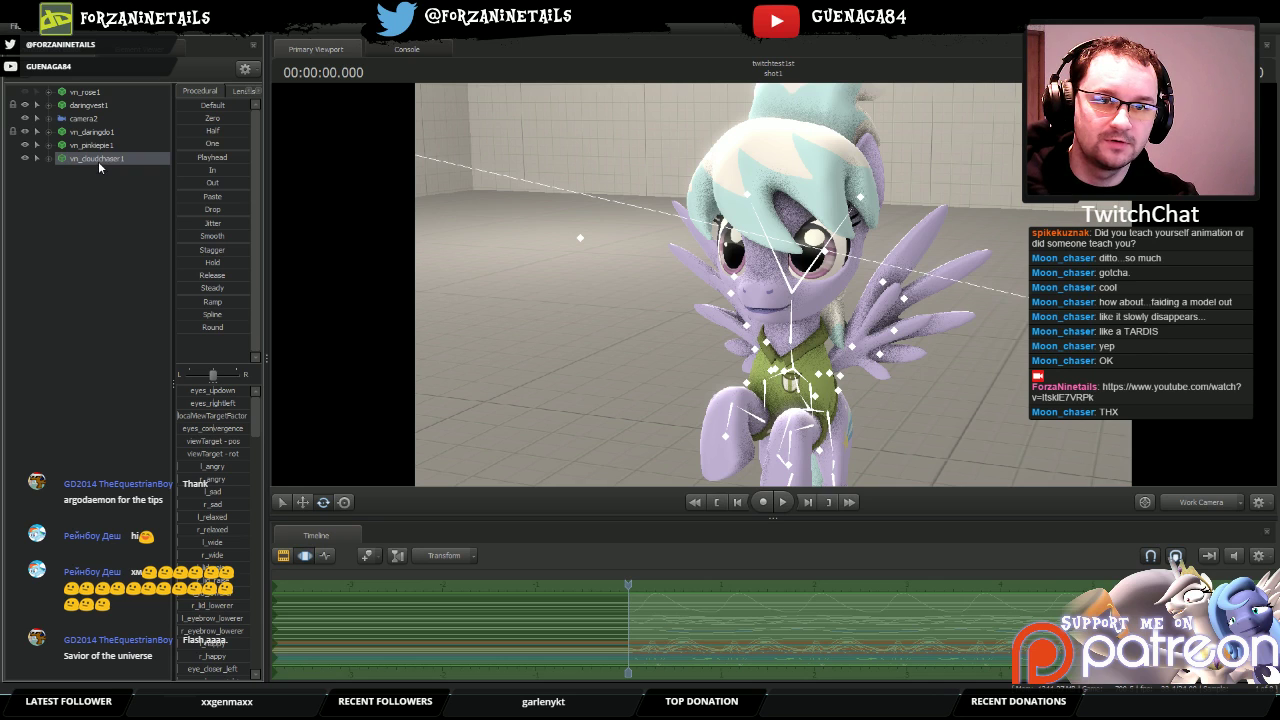
right_click(98, 162)
mouse_move(108, 230)
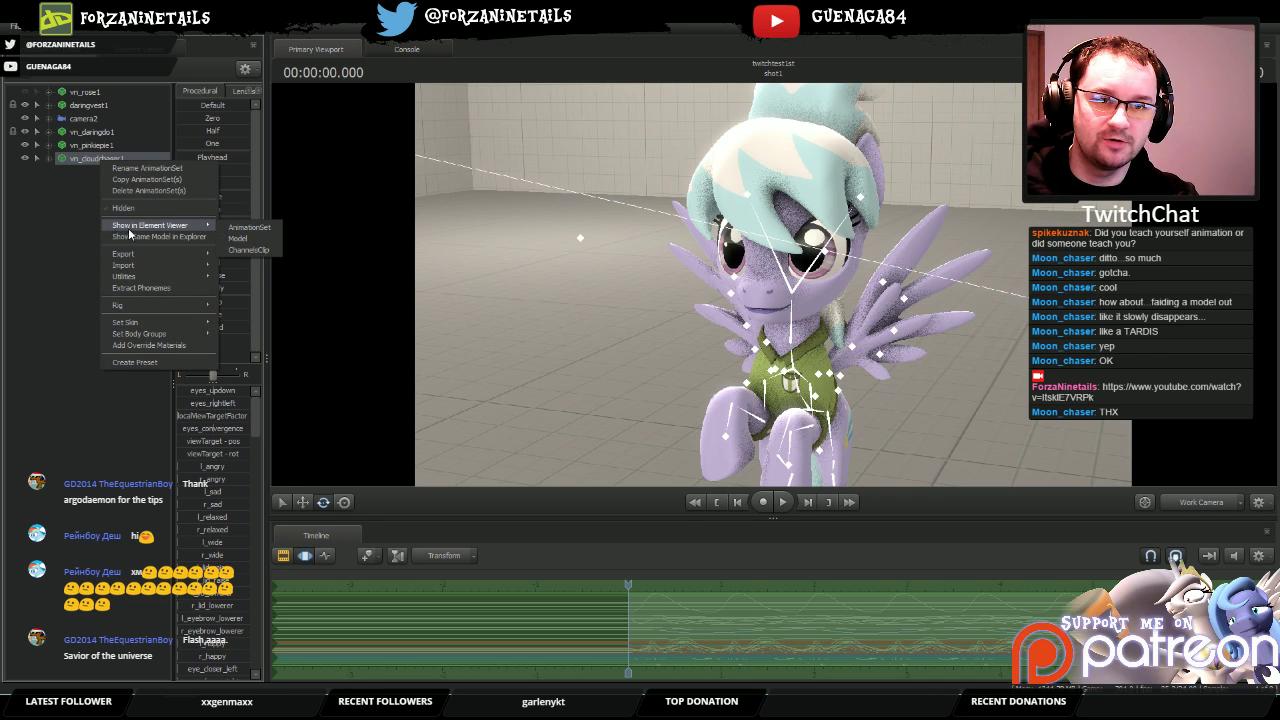
click(231, 229)
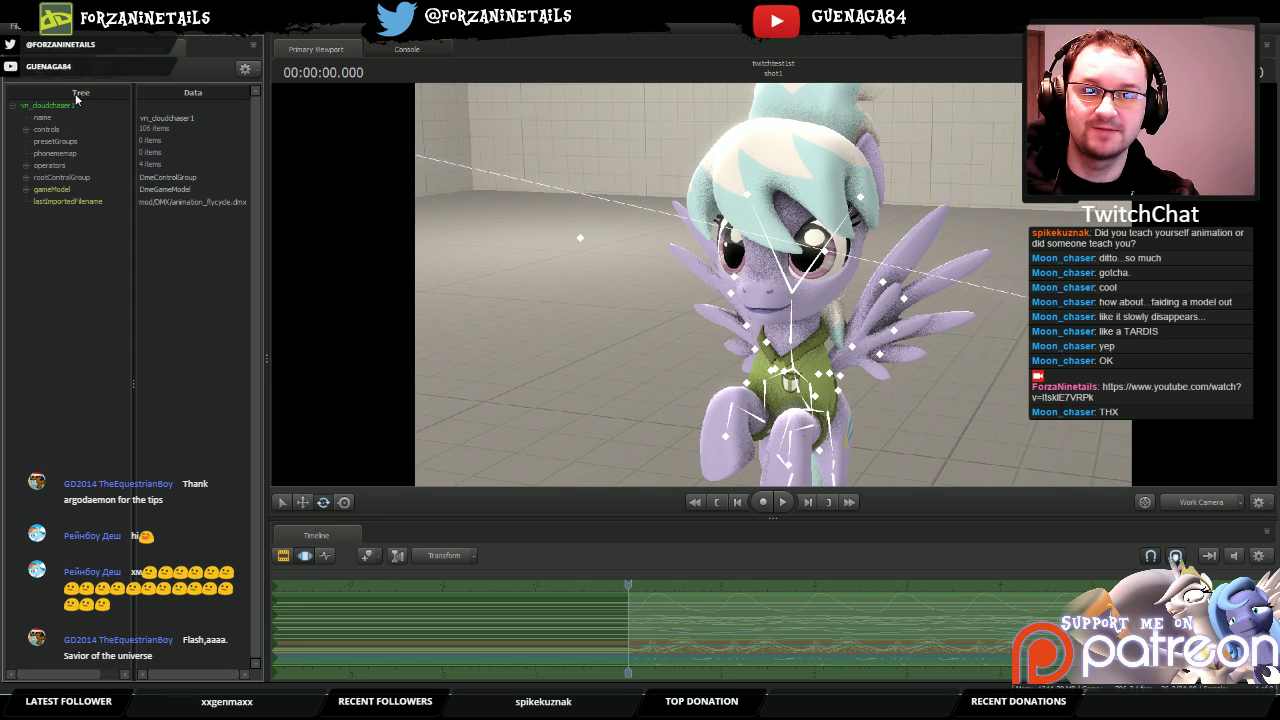
Step: Try the Element Viewer as a floating window and docked above the Animation Set Editor, and return it to the shared tab group
drag(170, 48, 320, 125)
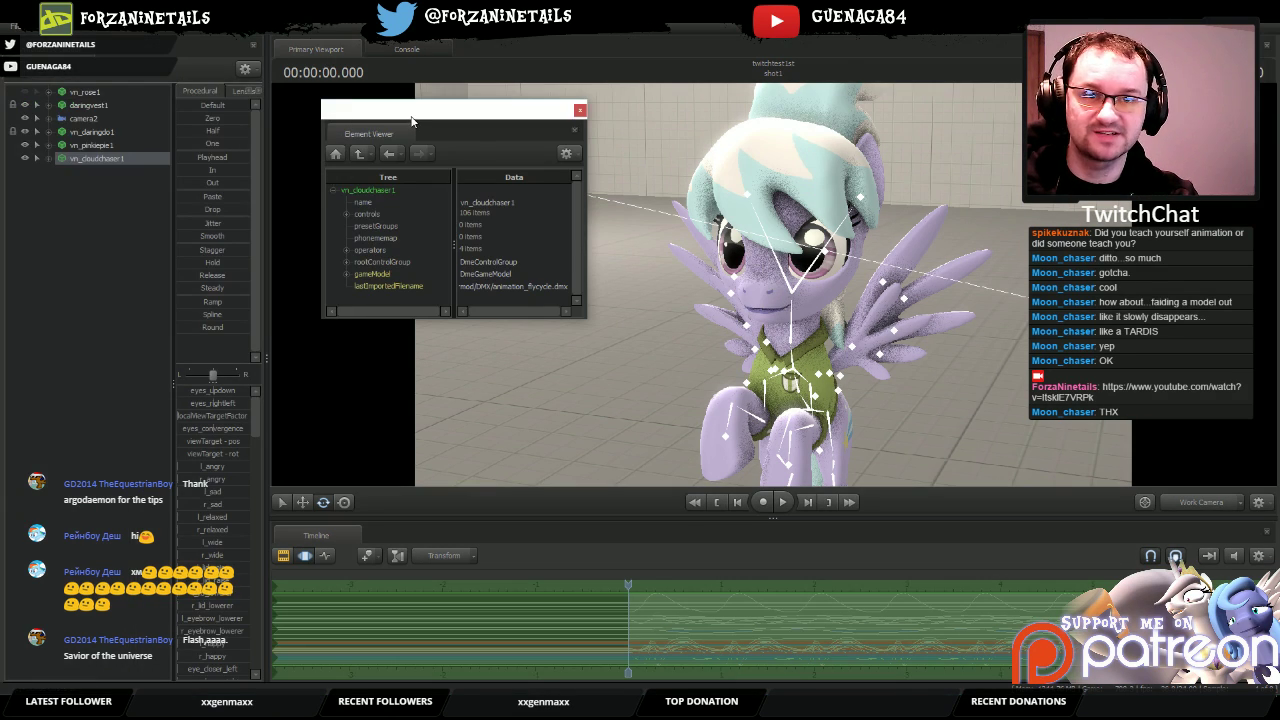
drag(411, 123, 132, 334)
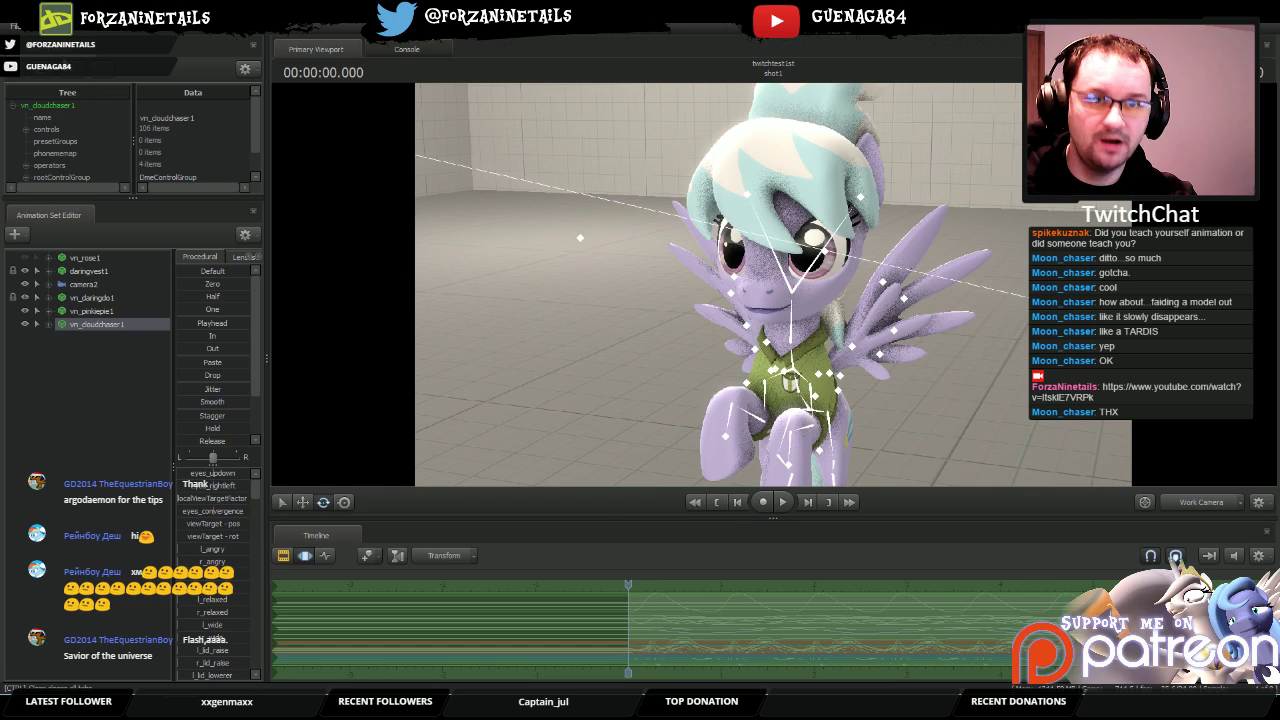
drag(81, 45, 119, 216)
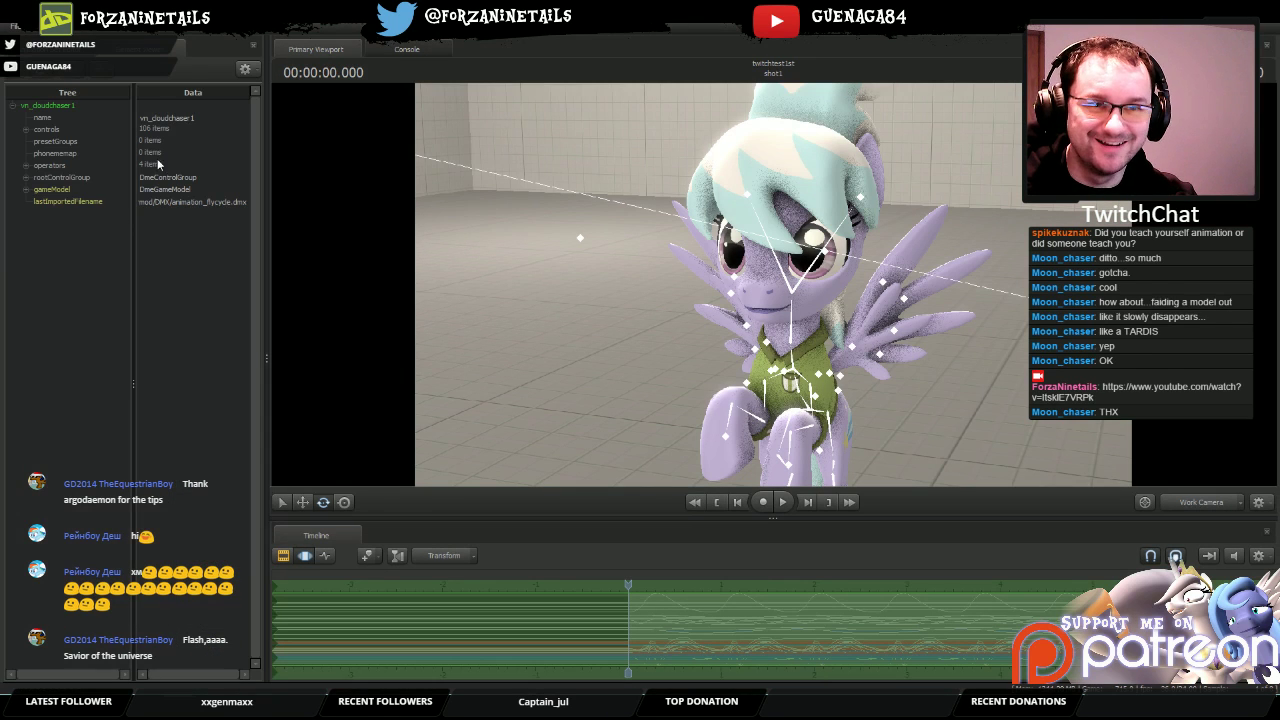
Step: Check which preset groups vn_cloudchaser1 has in the Animation Set Editor and return to presetGroups in its element tree
click(55, 142)
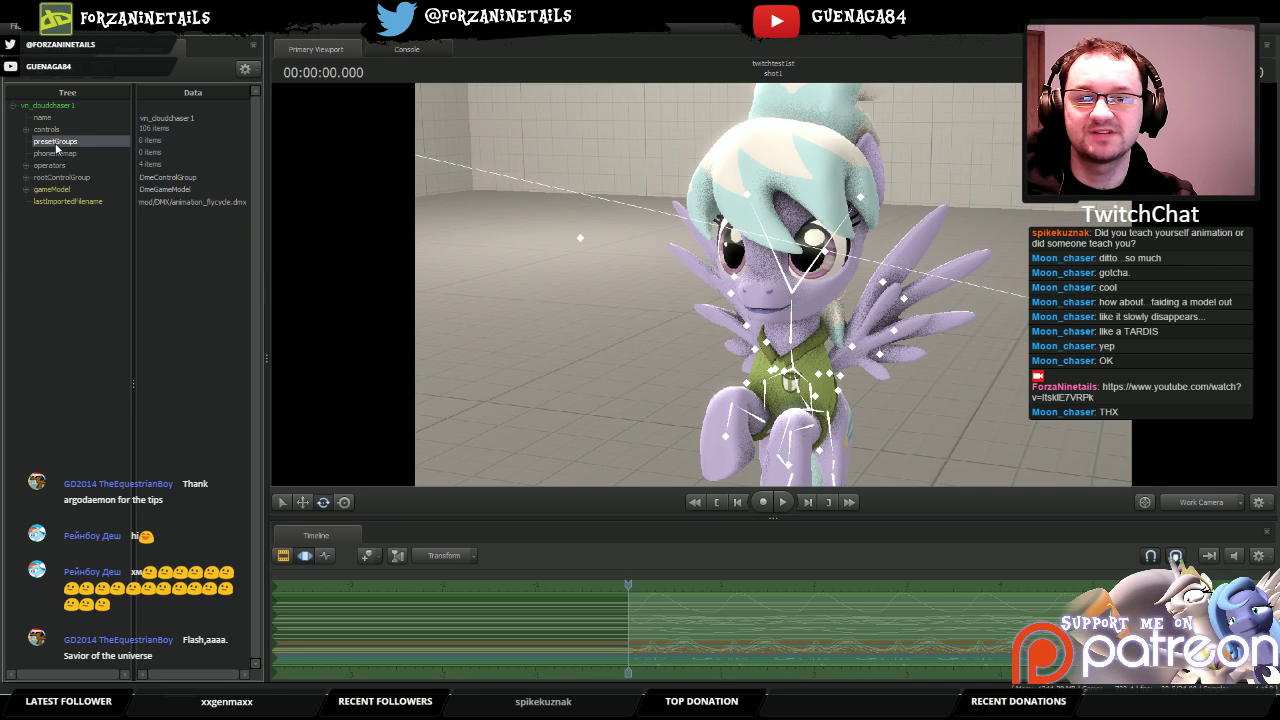
click(57, 48)
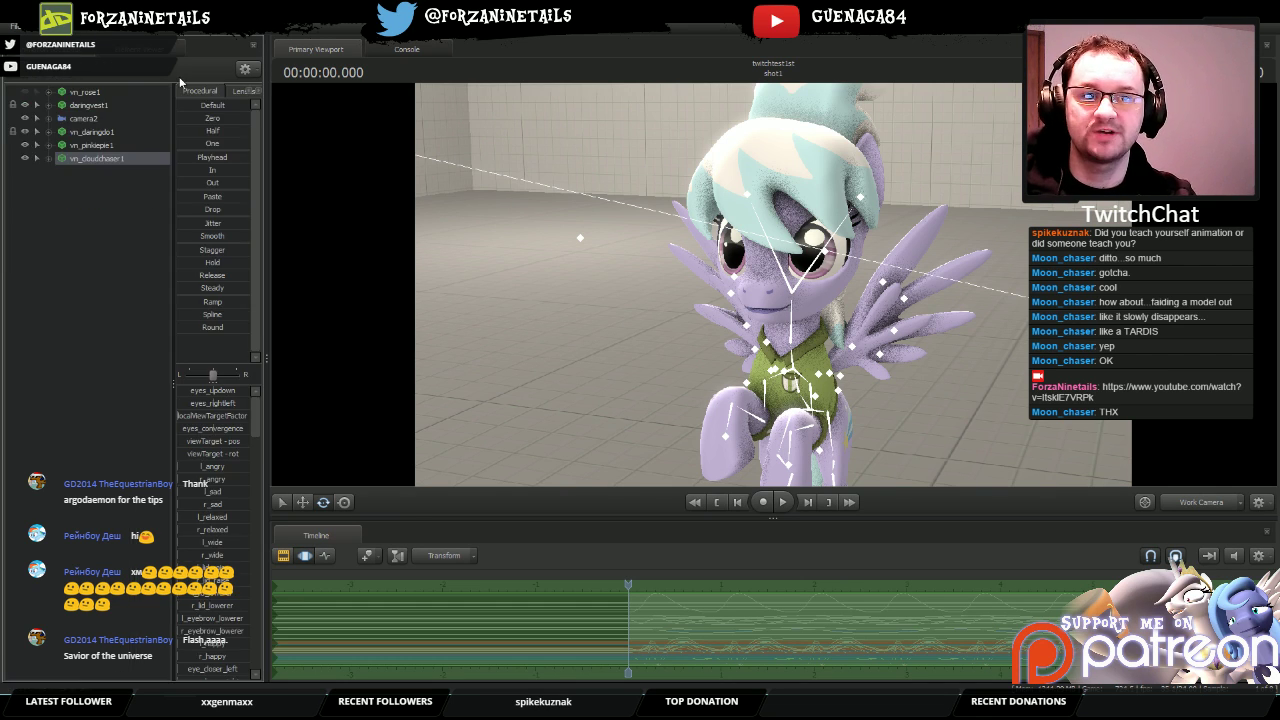
click(256, 93)
click(249, 92)
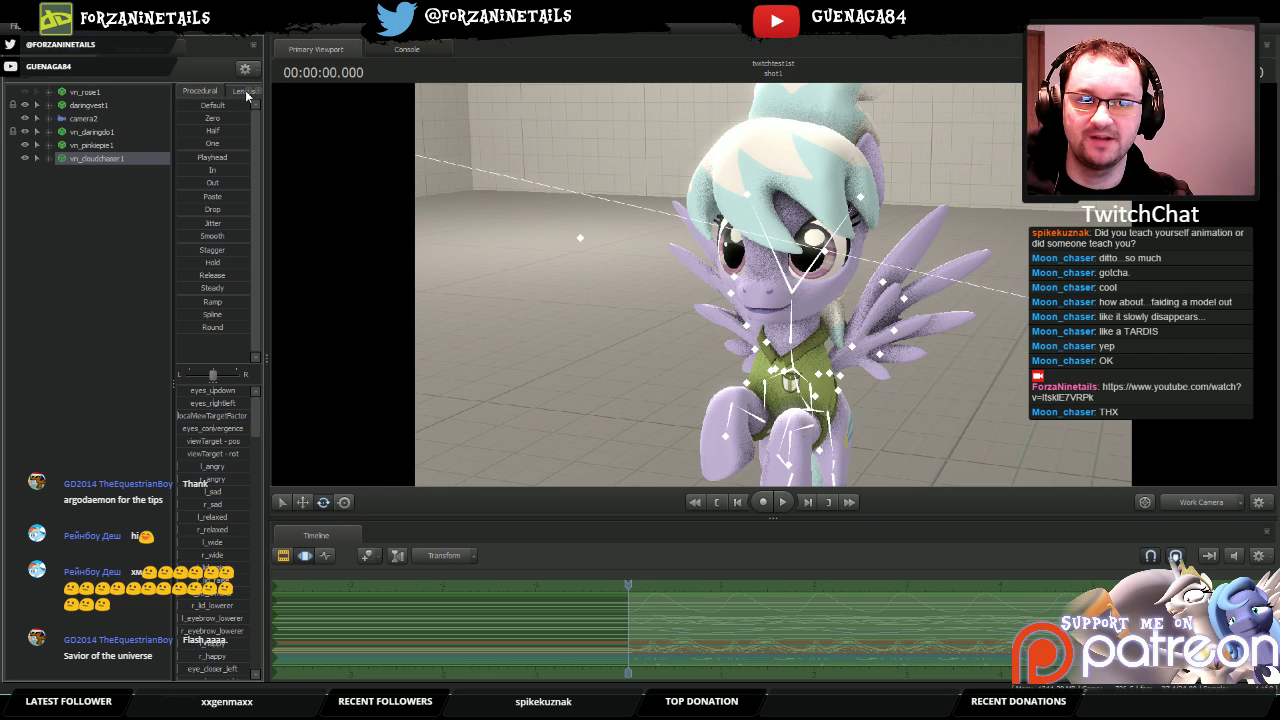
click(257, 94)
click(256, 93)
click(249, 93)
click(257, 94)
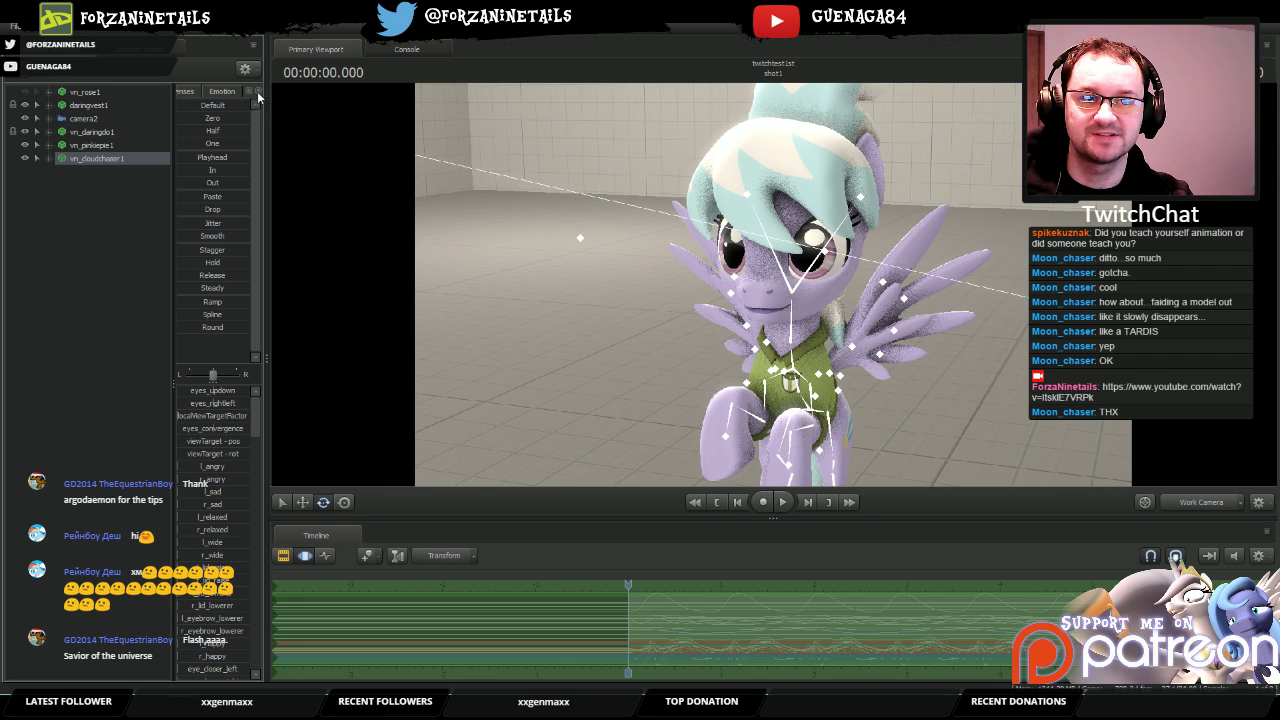
click(111, 48)
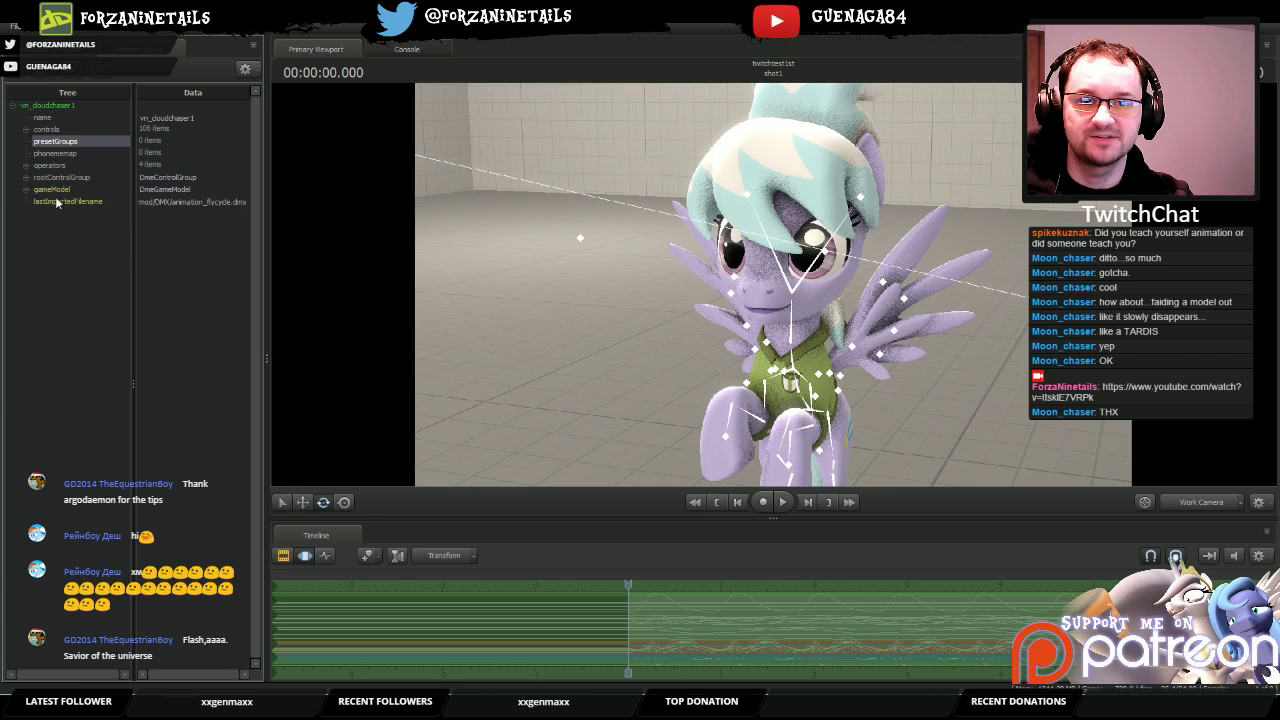
Step: Import the element file vn_phoneme.dmx into the presetGroups of vn_cloudchaser1
right_click(75, 145)
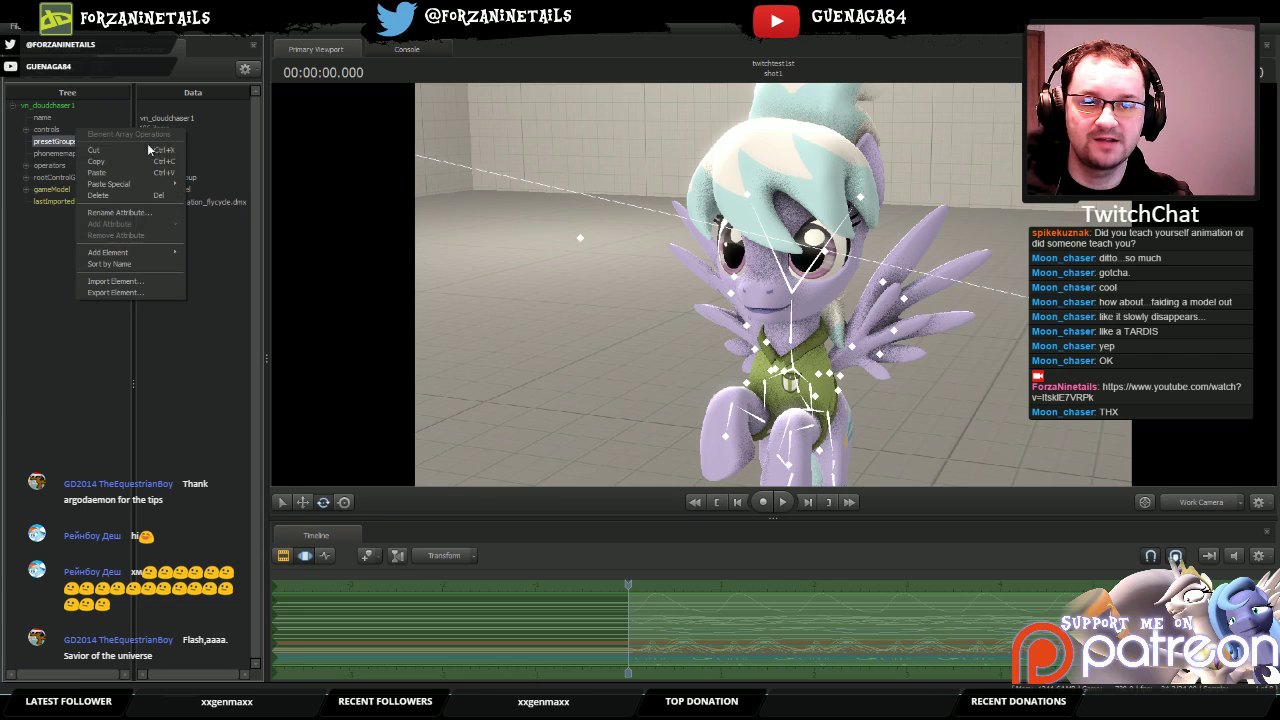
click(113, 281)
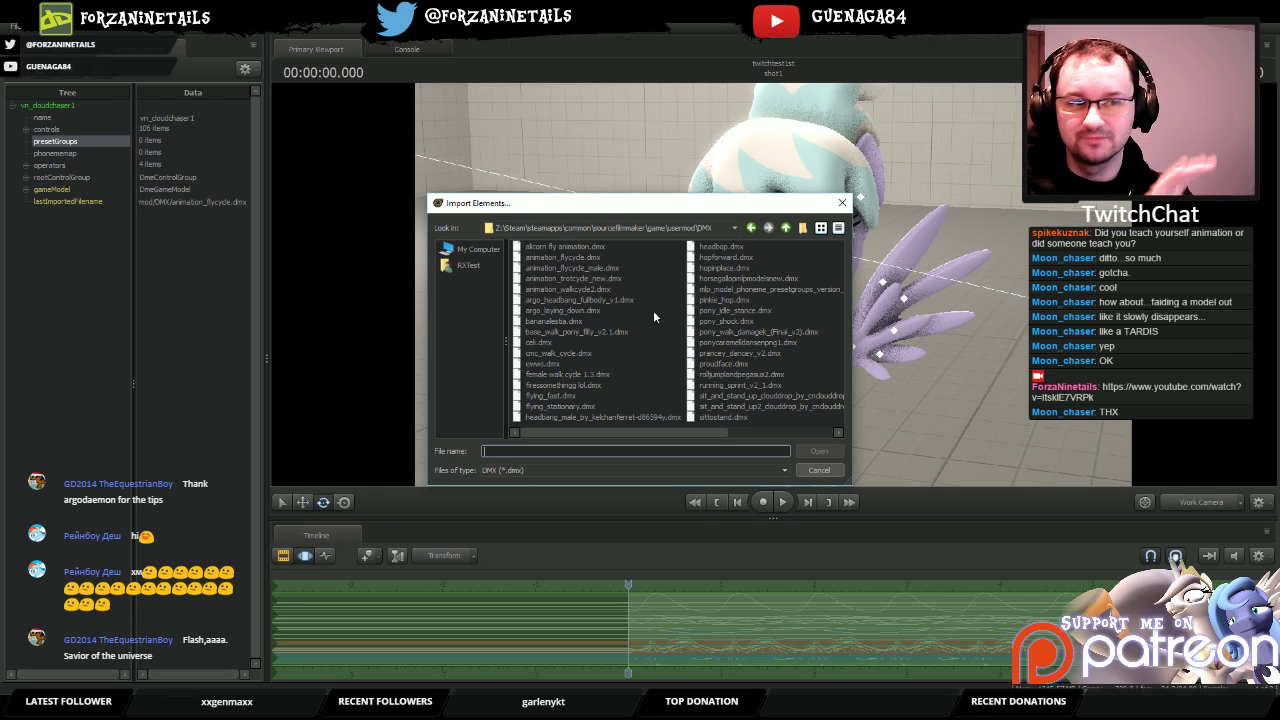
click(630, 322)
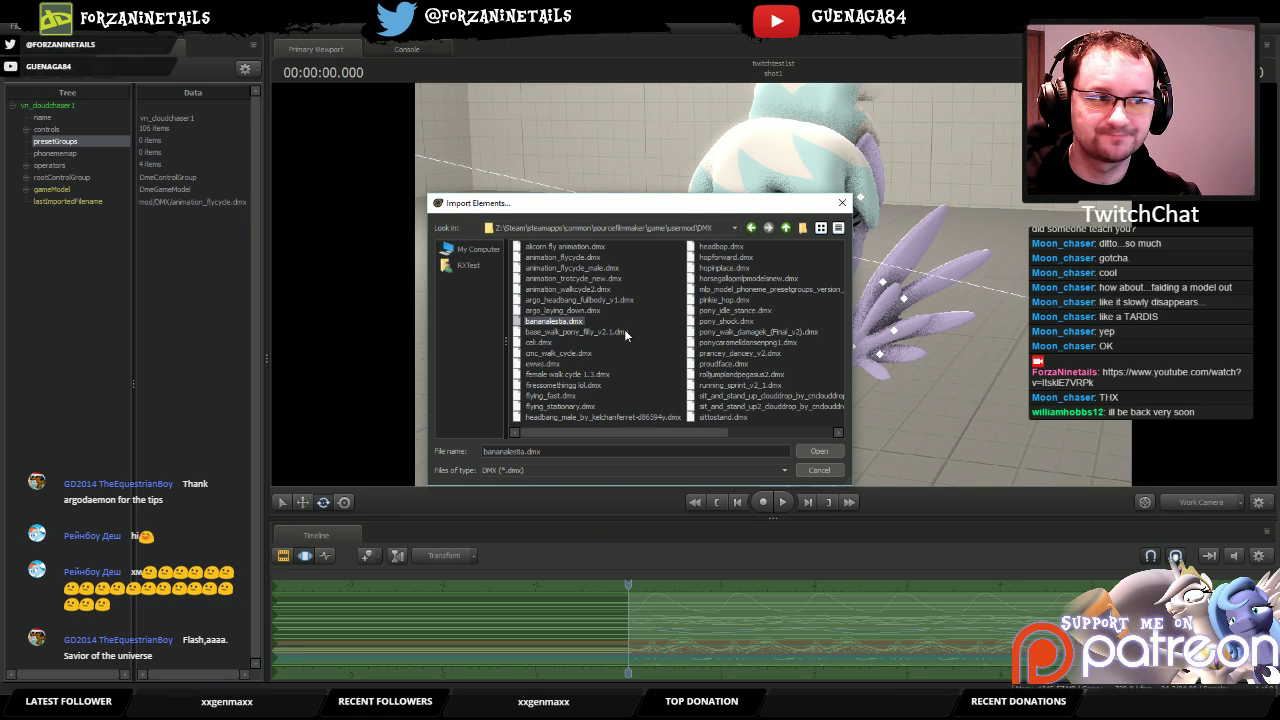
key(End)
key(Up)
key(Up)
key(Up)
key(Up)
key(Up)
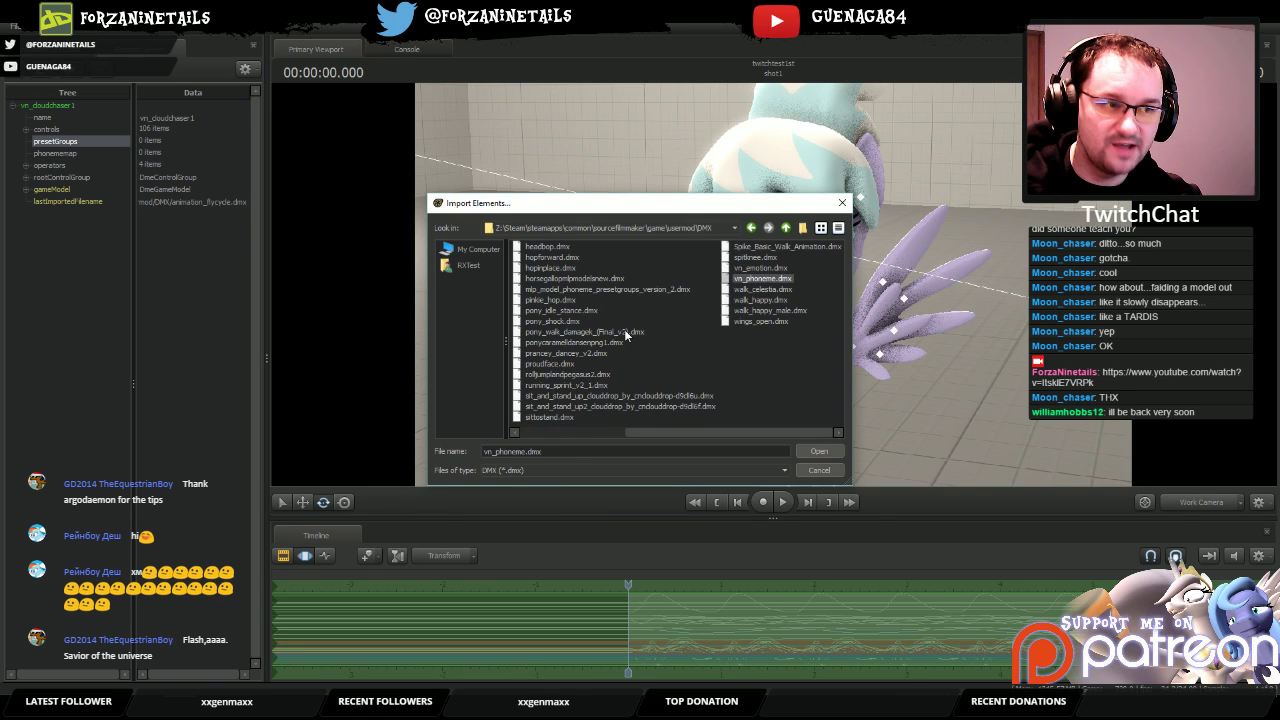
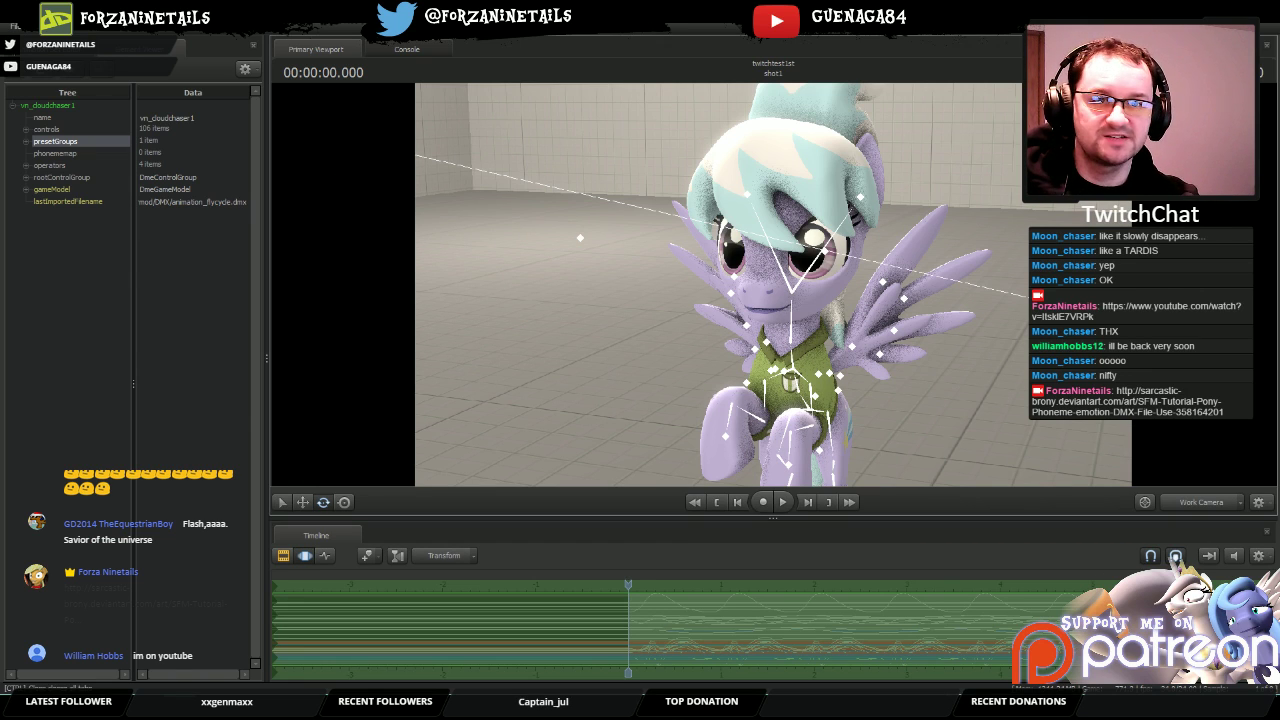
Step: Expand the face controls of vn_cloudchaser1 in the Animation Set Editor and select Upper Face, Mid Face and Lower Face
click(60, 48)
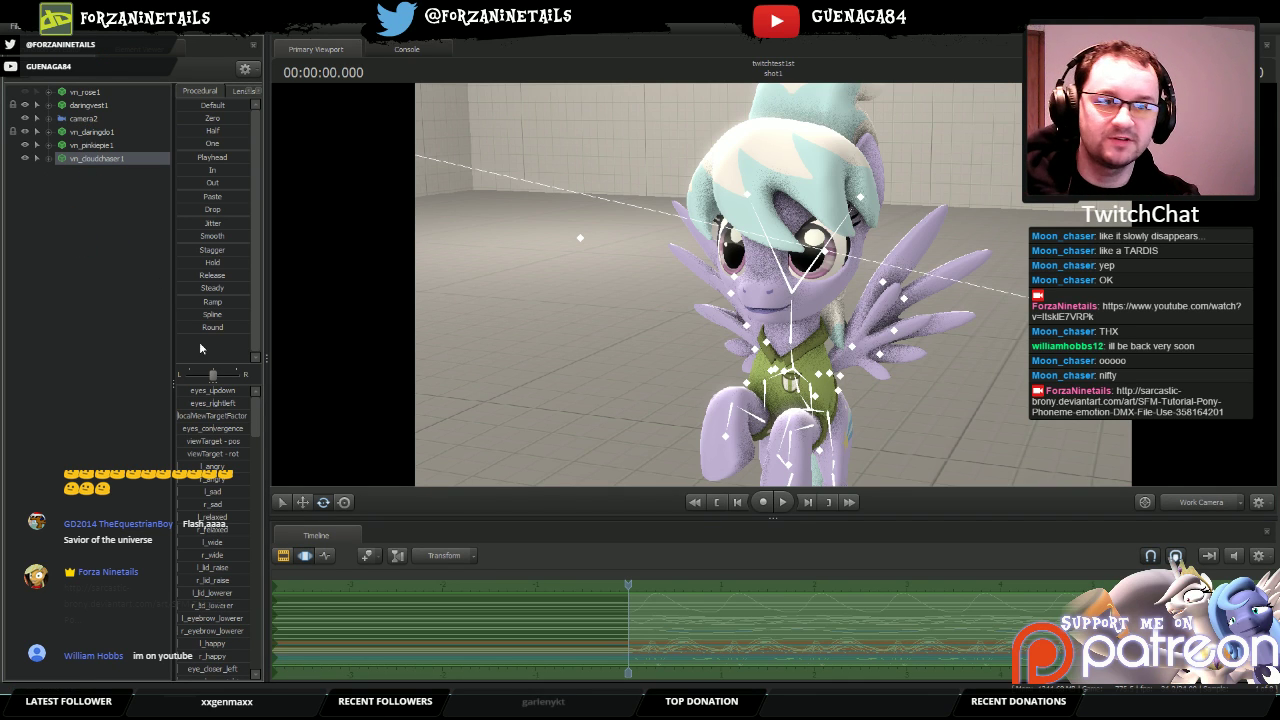
click(48, 159)
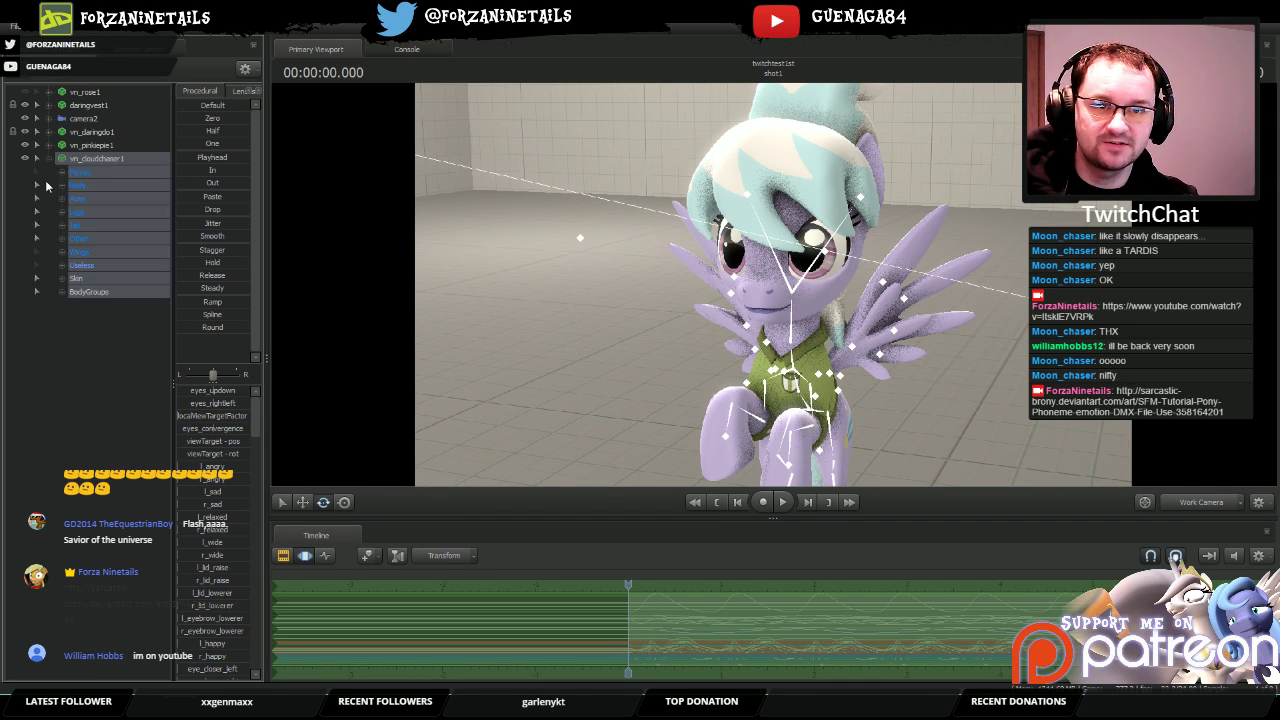
click(75, 188)
click(87, 176)
click(62, 173)
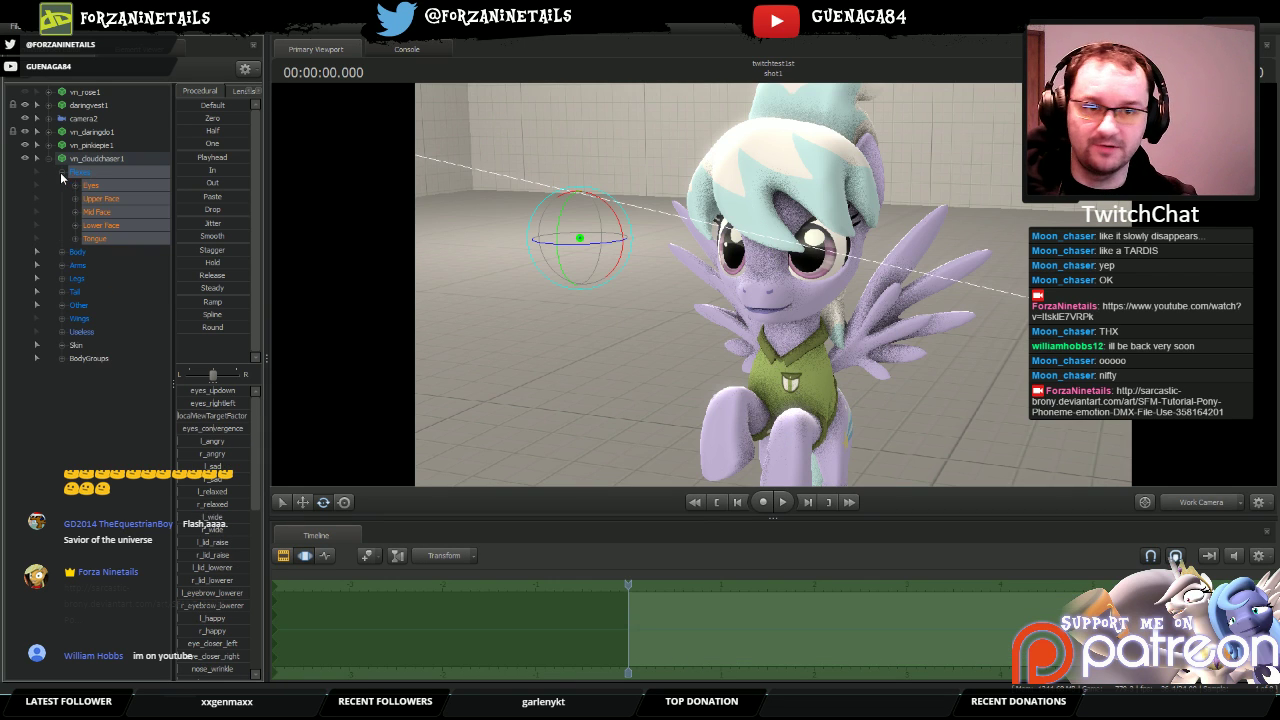
click(110, 199)
shift+click(111, 227)
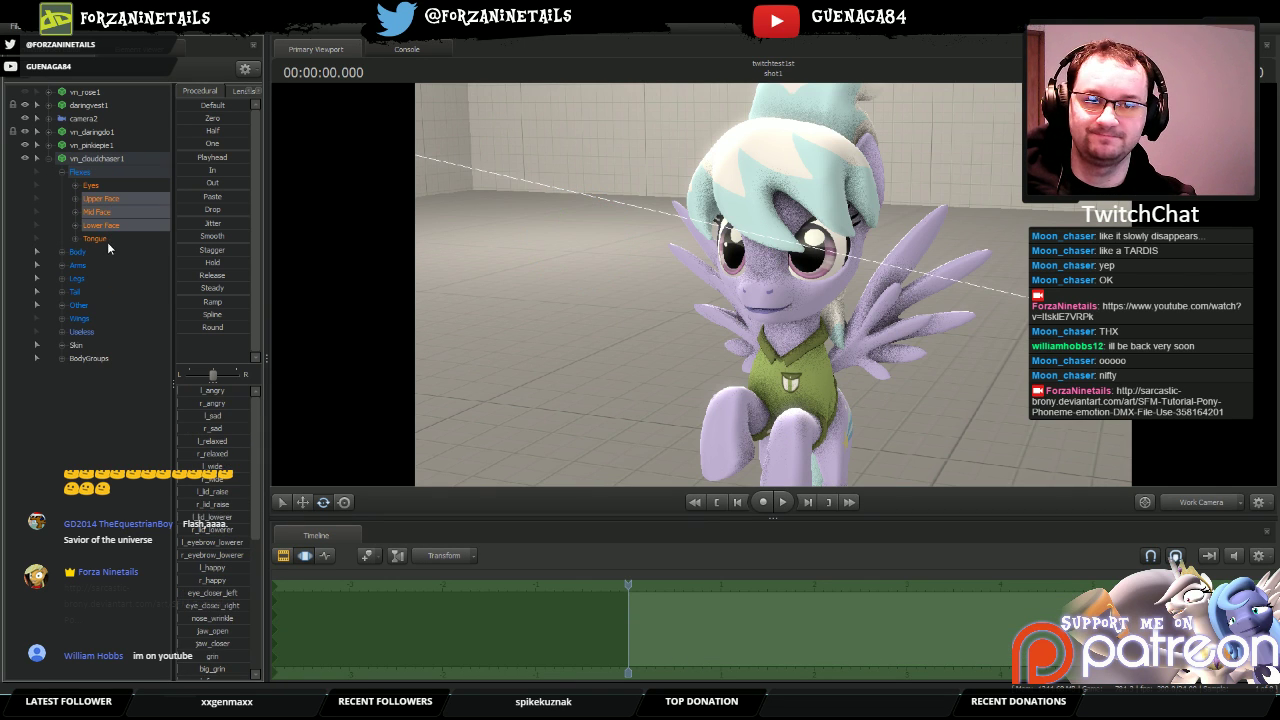
Step: Show the Emotion preset group for the selected face controls
click(256, 91)
click(250, 91)
click(256, 91)
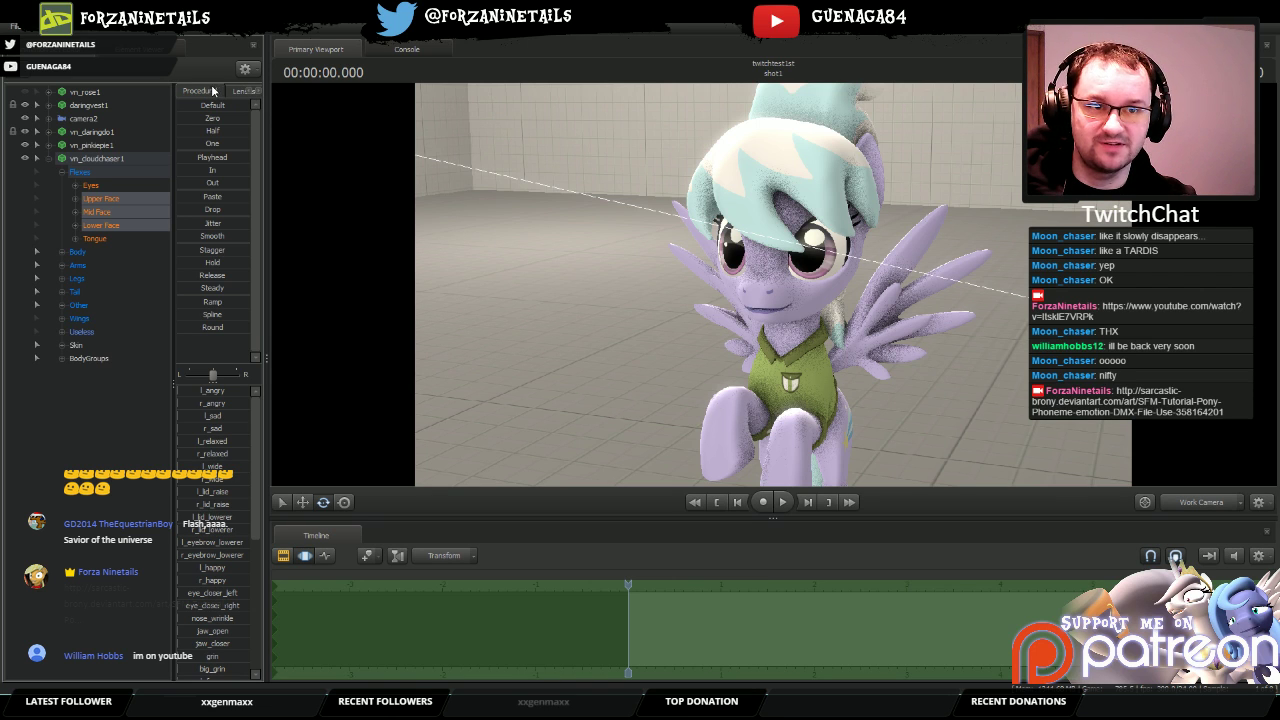
click(232, 93)
click(256, 92)
click(232, 93)
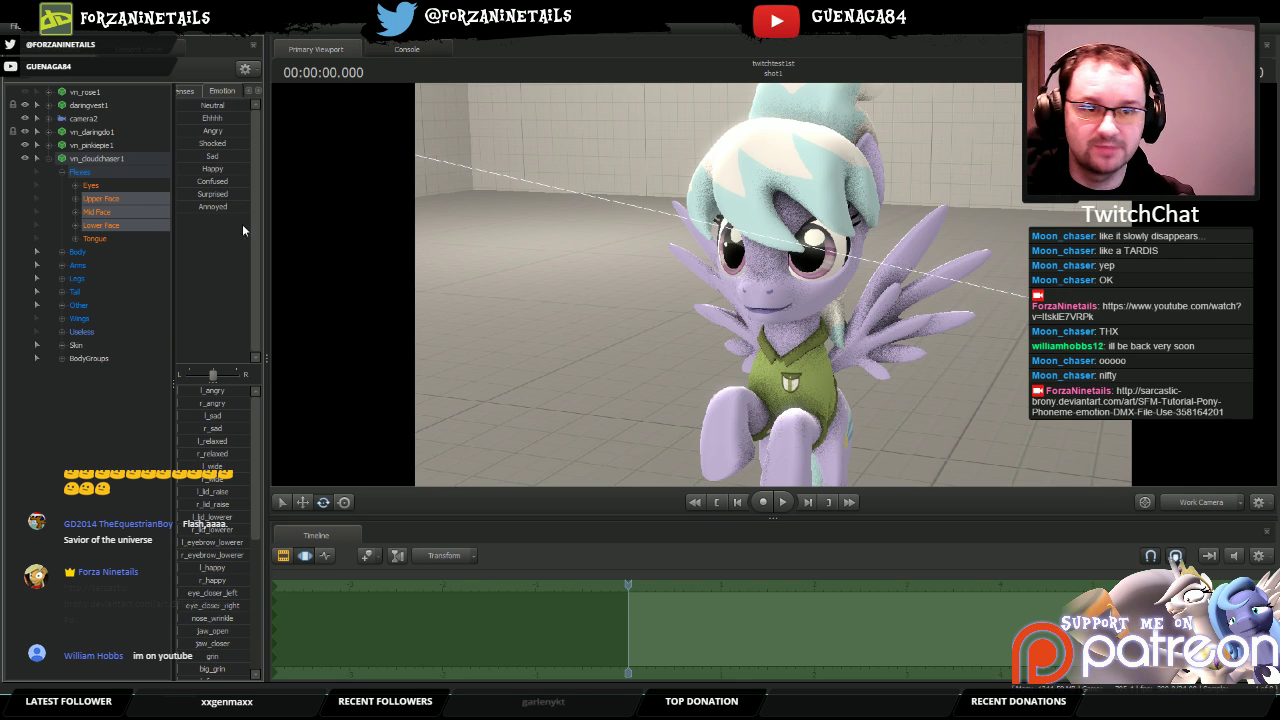
Step: Try raising the grin control fully on the pony's face and bring it back to zero
click(212, 418)
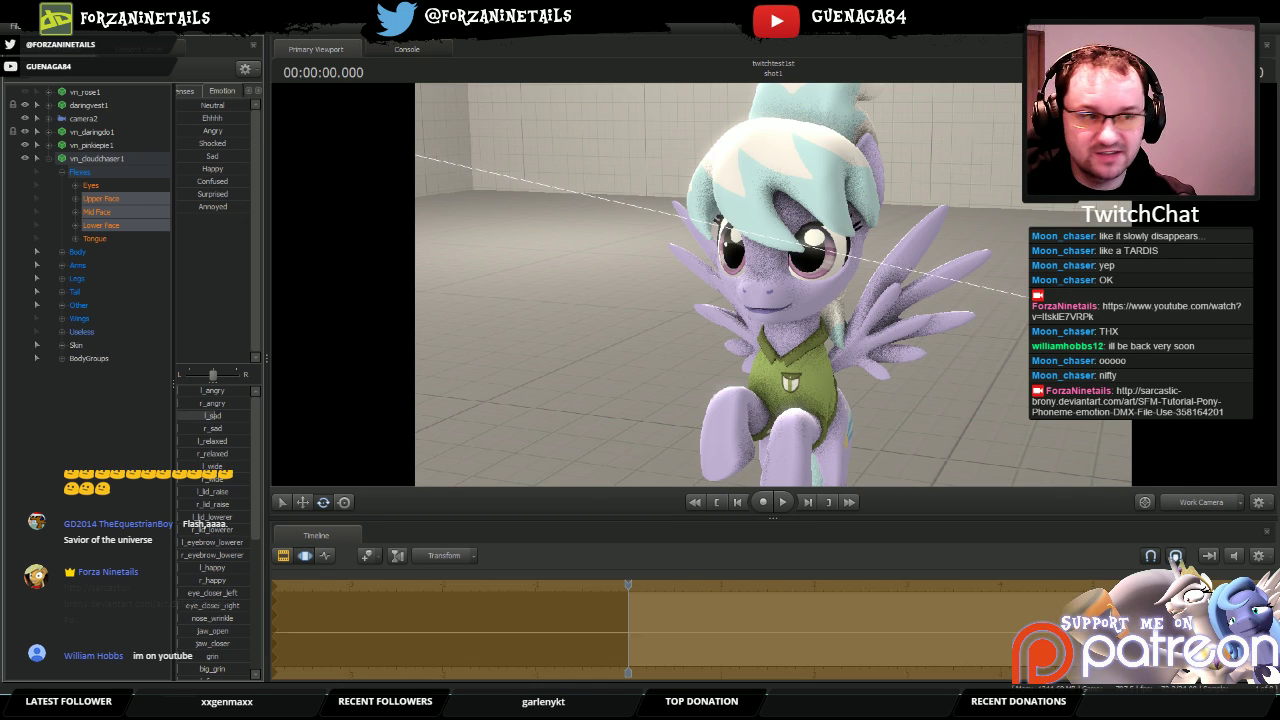
key(w)
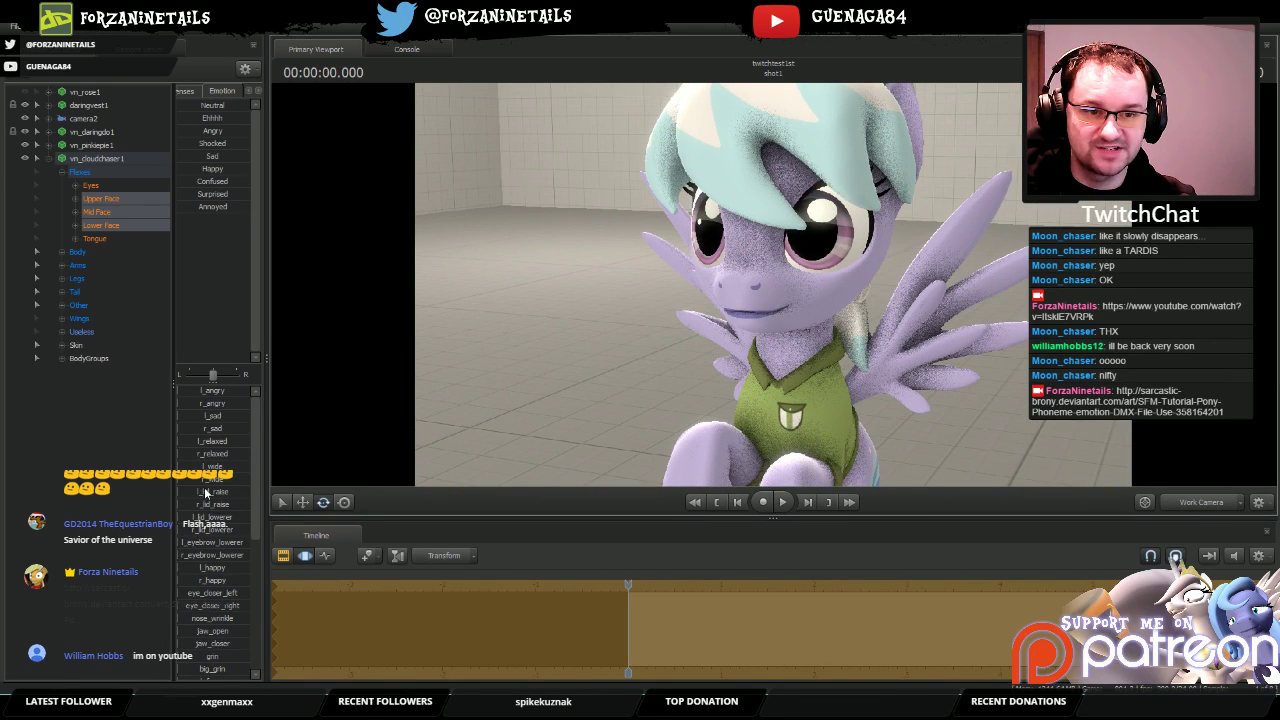
scroll(205, 492, down, 5)
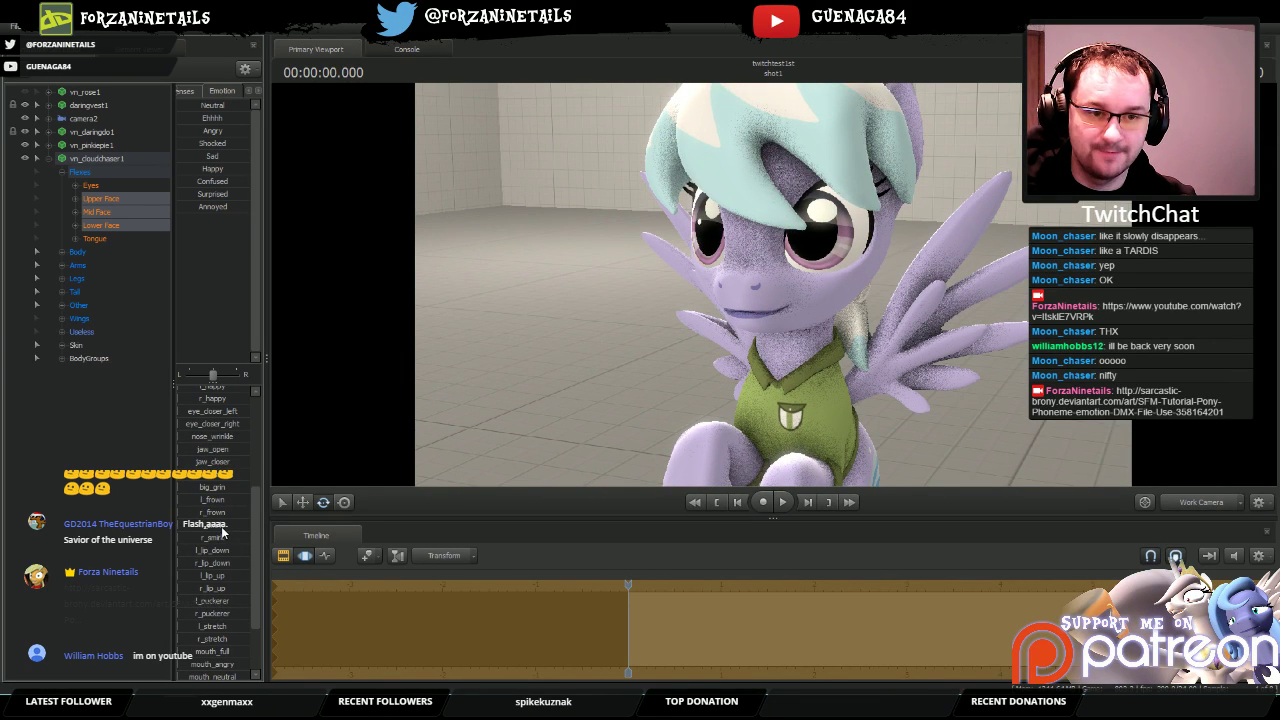
scroll(220, 481, up, 1)
drag(205, 516, 250, 516)
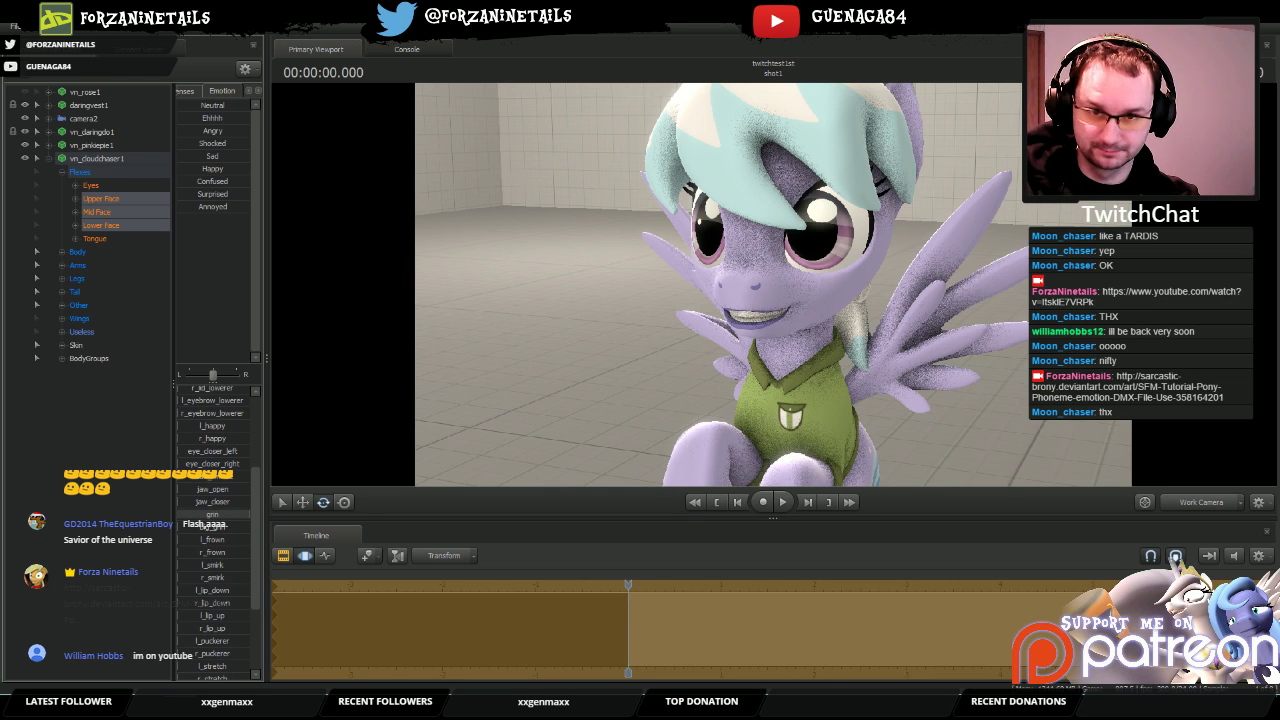
drag(250, 515, 178, 515)
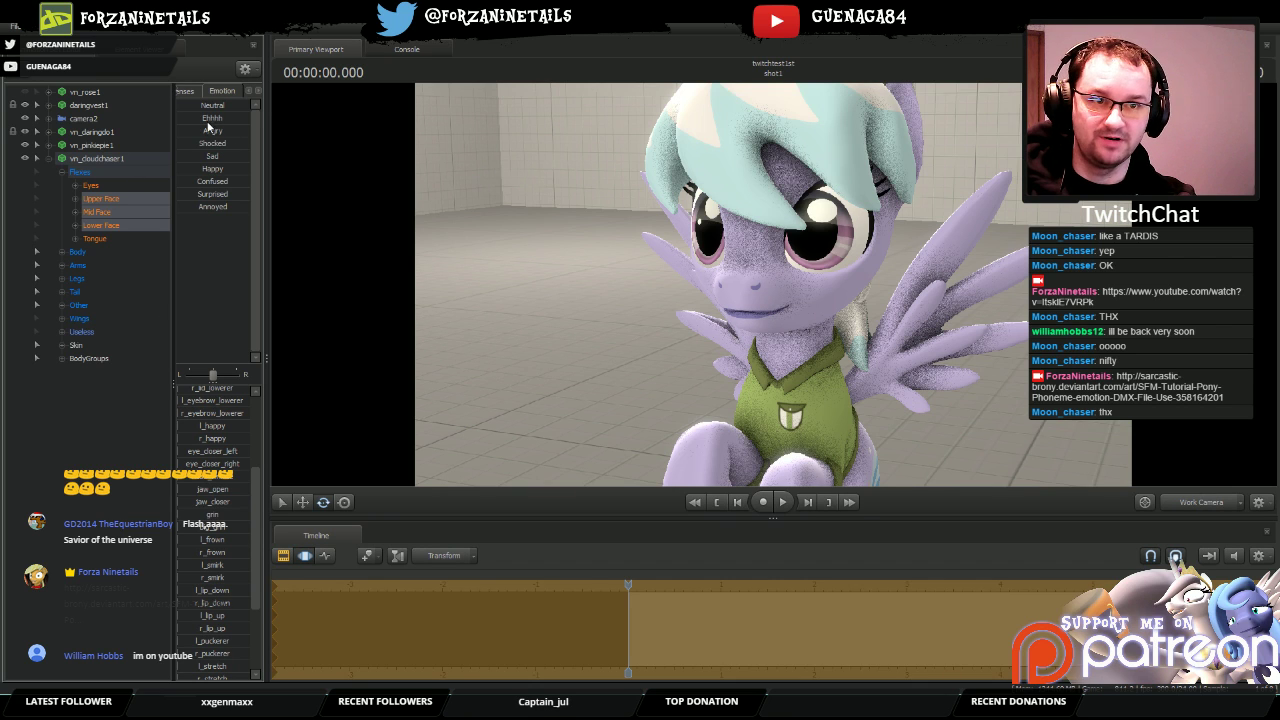
Step: Try the Happy, Annoyed and Surprised emotion presets on the pony's face, undoing the changes
drag(195, 170, 301, 304)
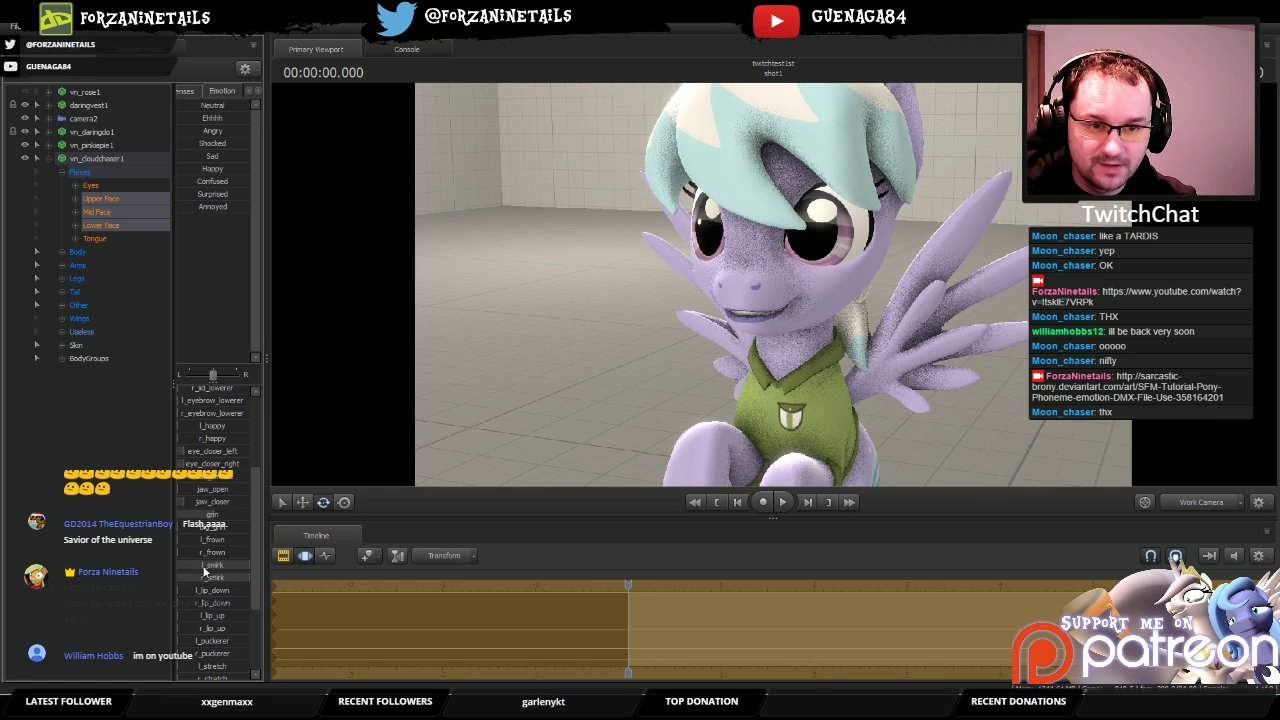
key(ctrl+z)
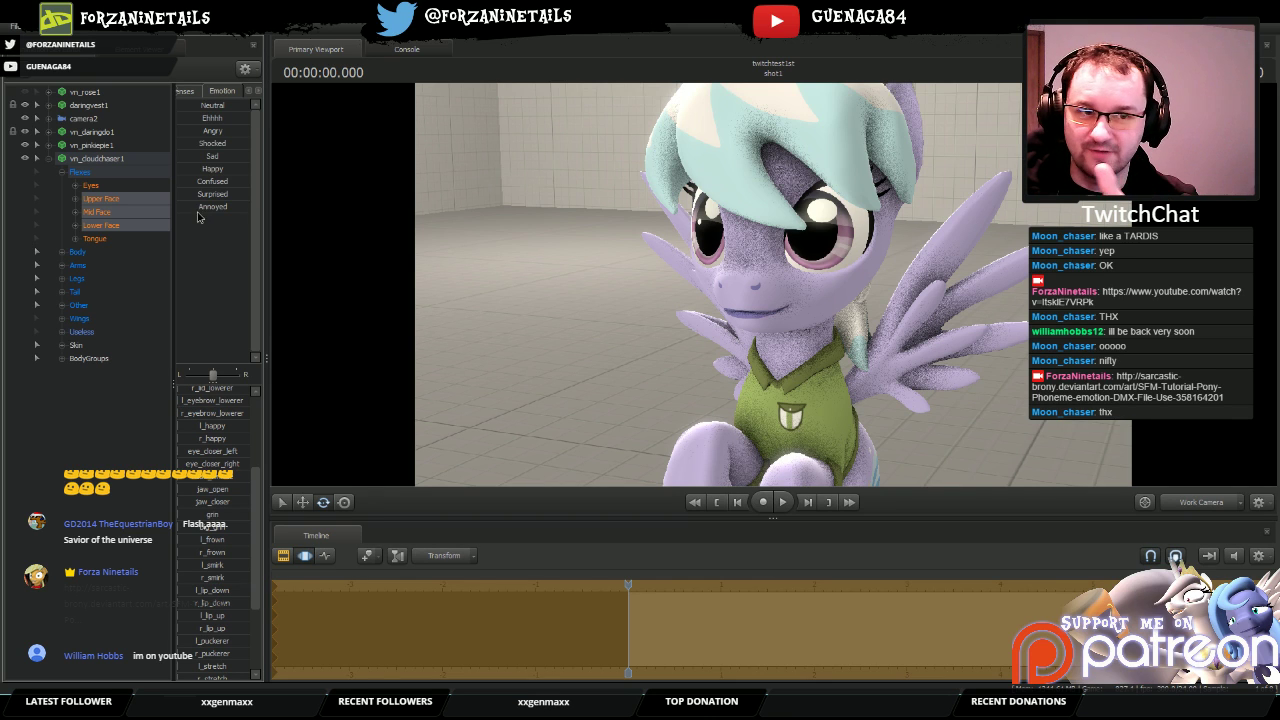
click(211, 208)
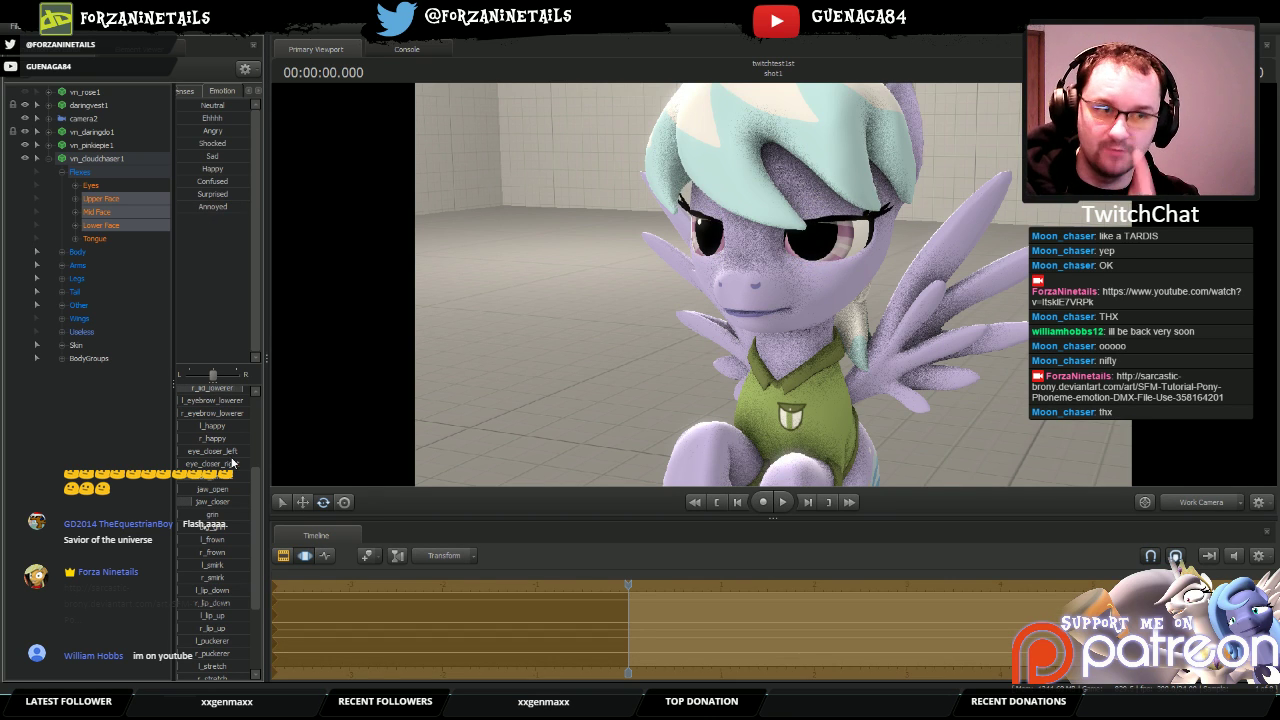
click(212, 194)
drag(197, 199, 352, 200)
key(ctrl+z)
Step: Try the Happy, Sad, Angry and Ehhhh emotion presets on the pony's face, ending on the Neutral preset
drag(214, 172, 346, 178)
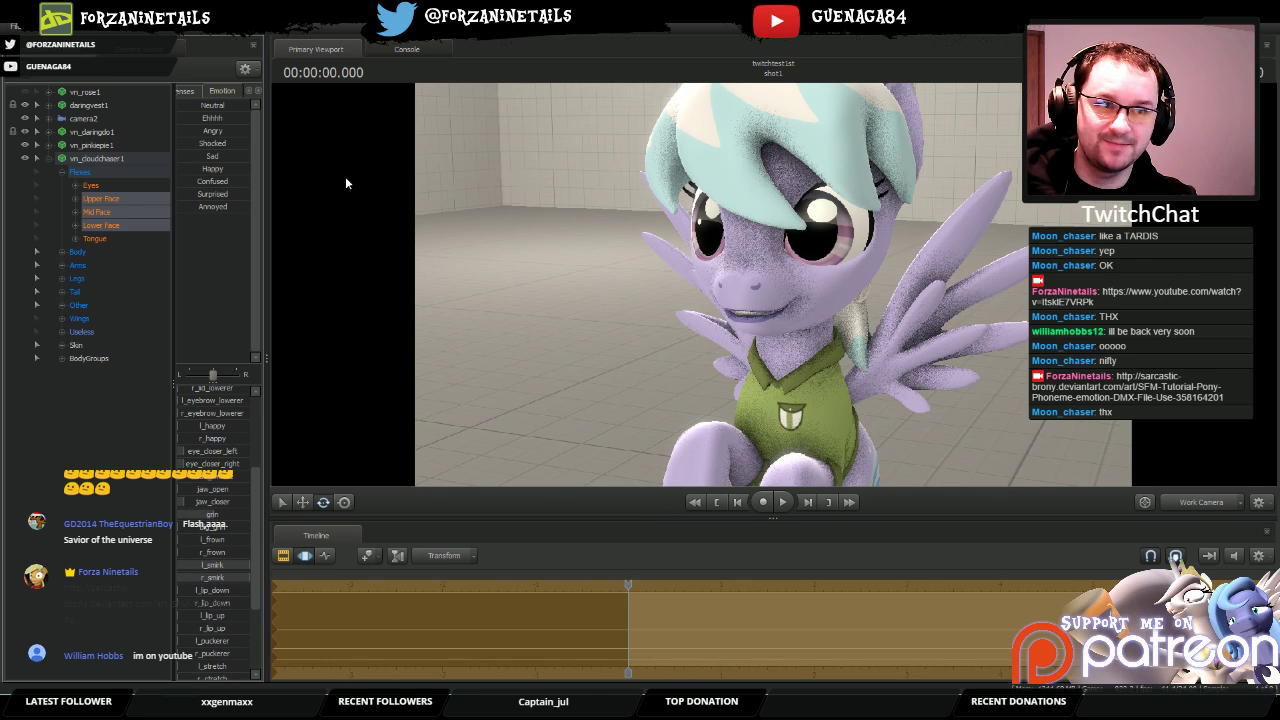
click(212, 156)
drag(203, 133, 284, 141)
key(ctrl+z)
drag(204, 117, 280, 119)
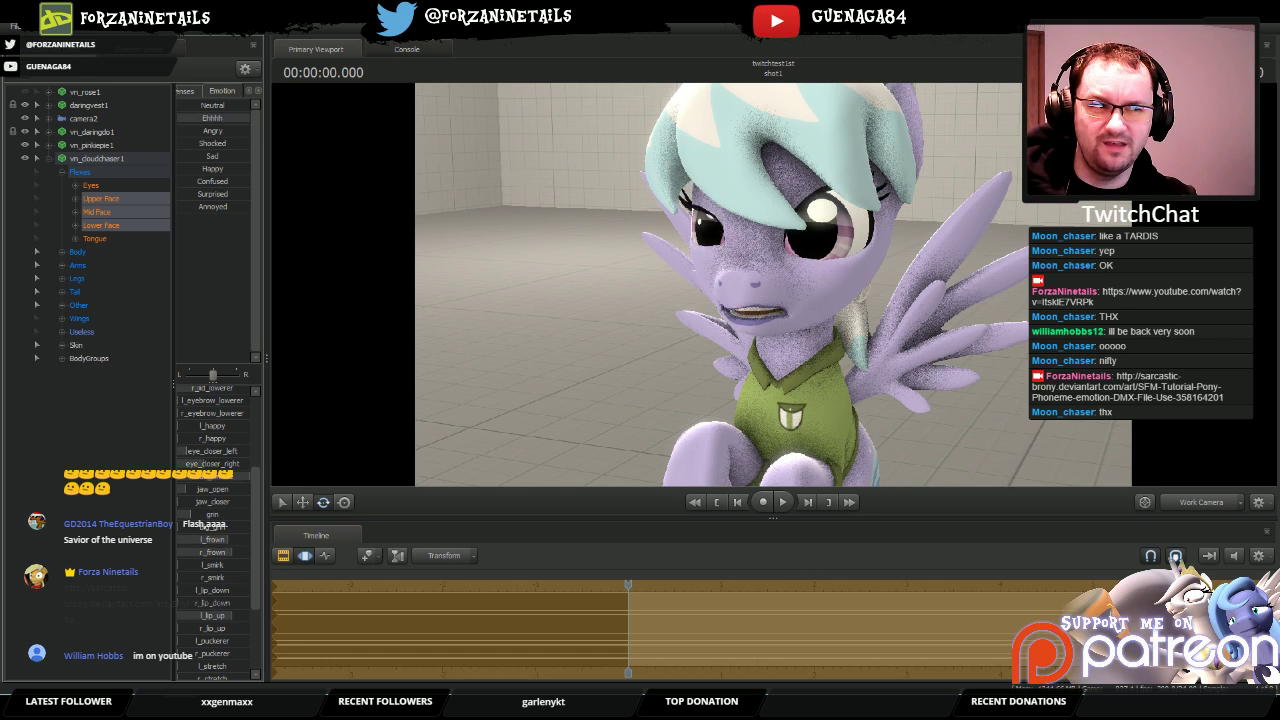
click(212, 105)
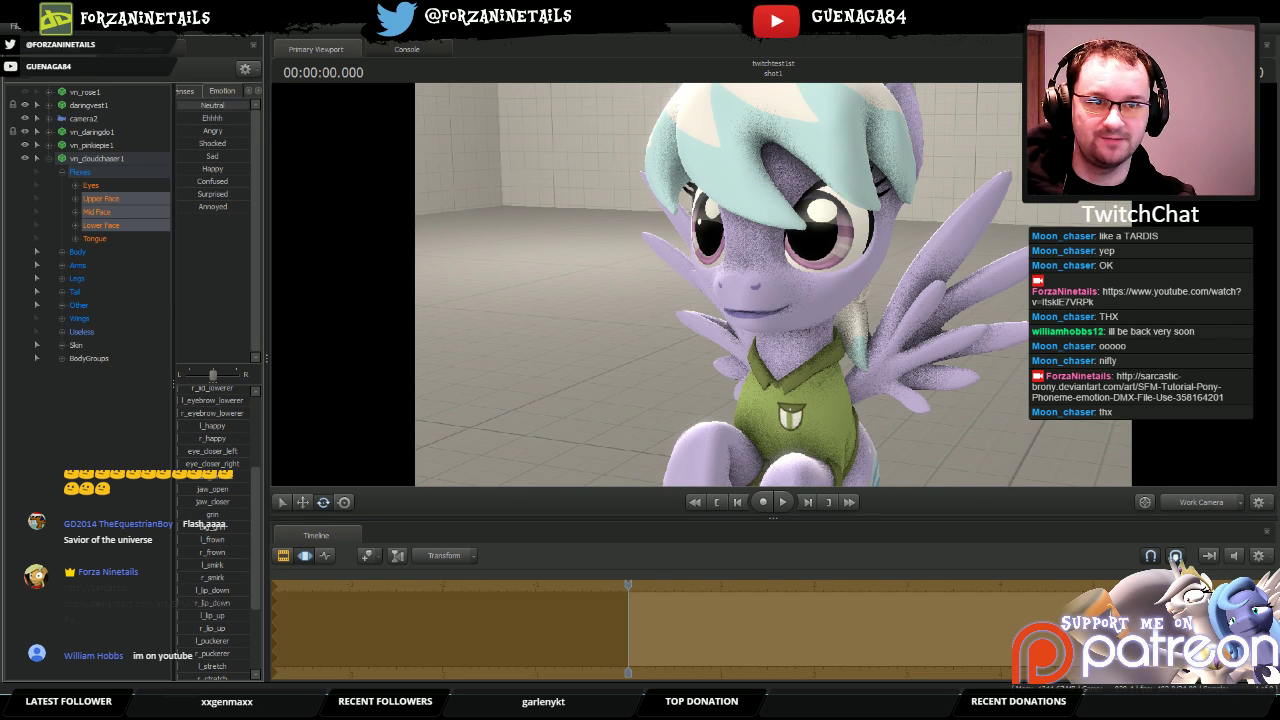
key(ctrl+s)
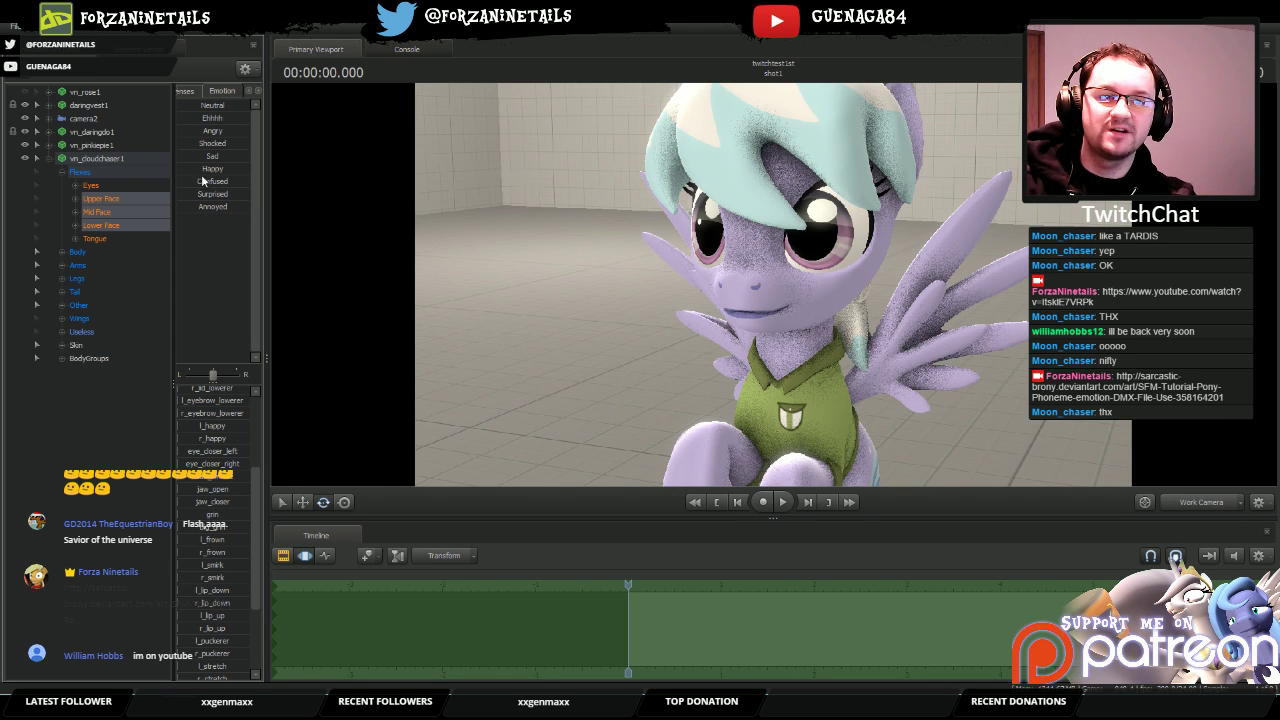
Step: Apply the Happy emotion preset to the pony's face and look through the individual face sliders
click(194, 170)
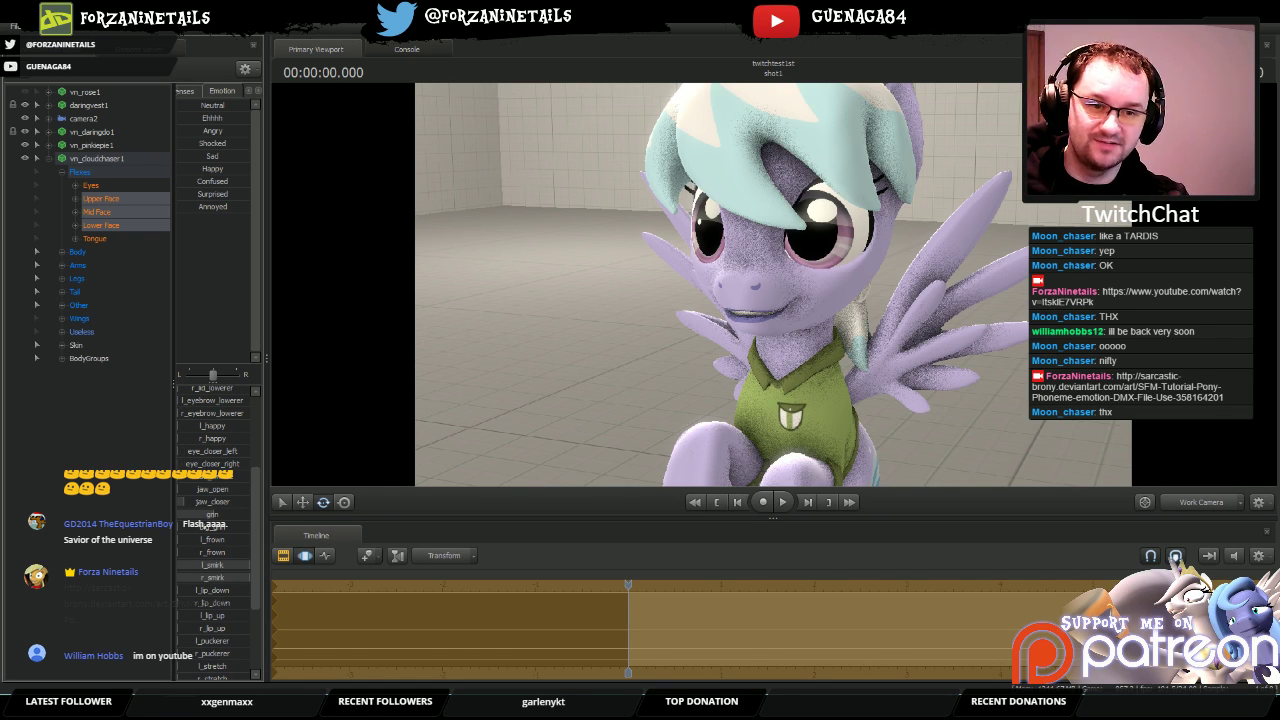
scroll(216, 640, down, 1)
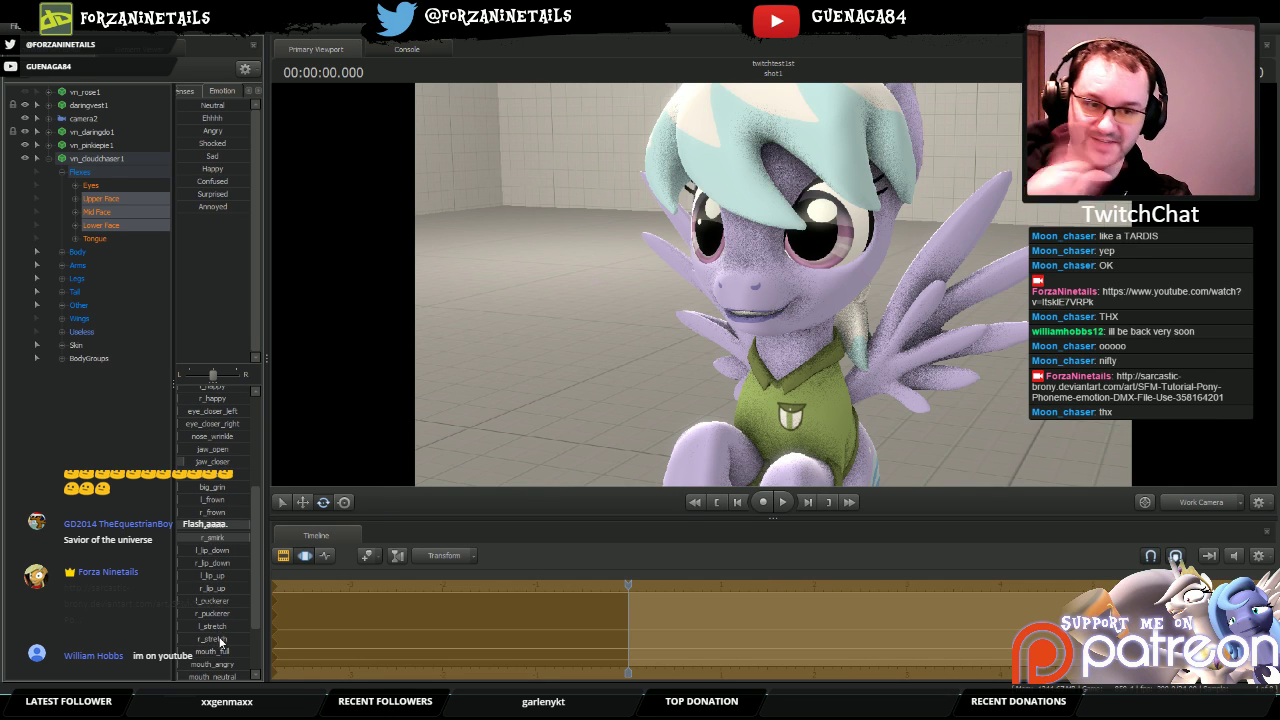
scroll(223, 628, down, 2)
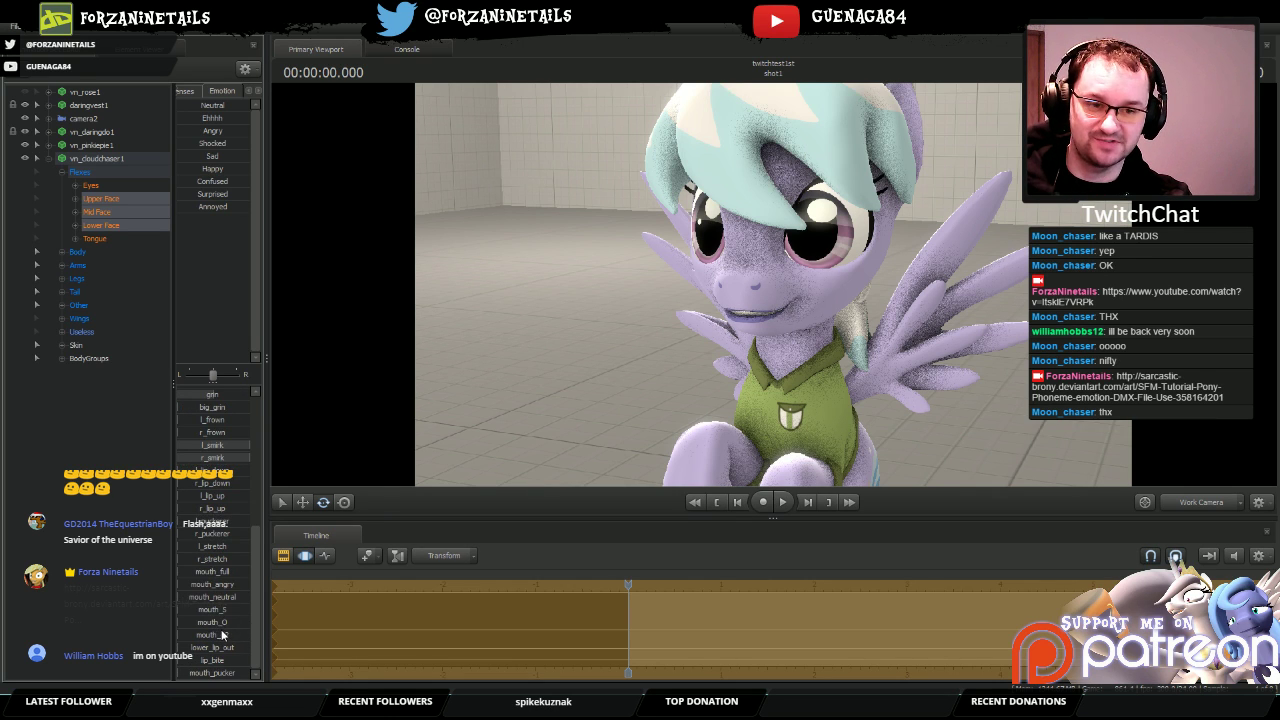
scroll(223, 632, up, 2)
scroll(223, 630, up, 2)
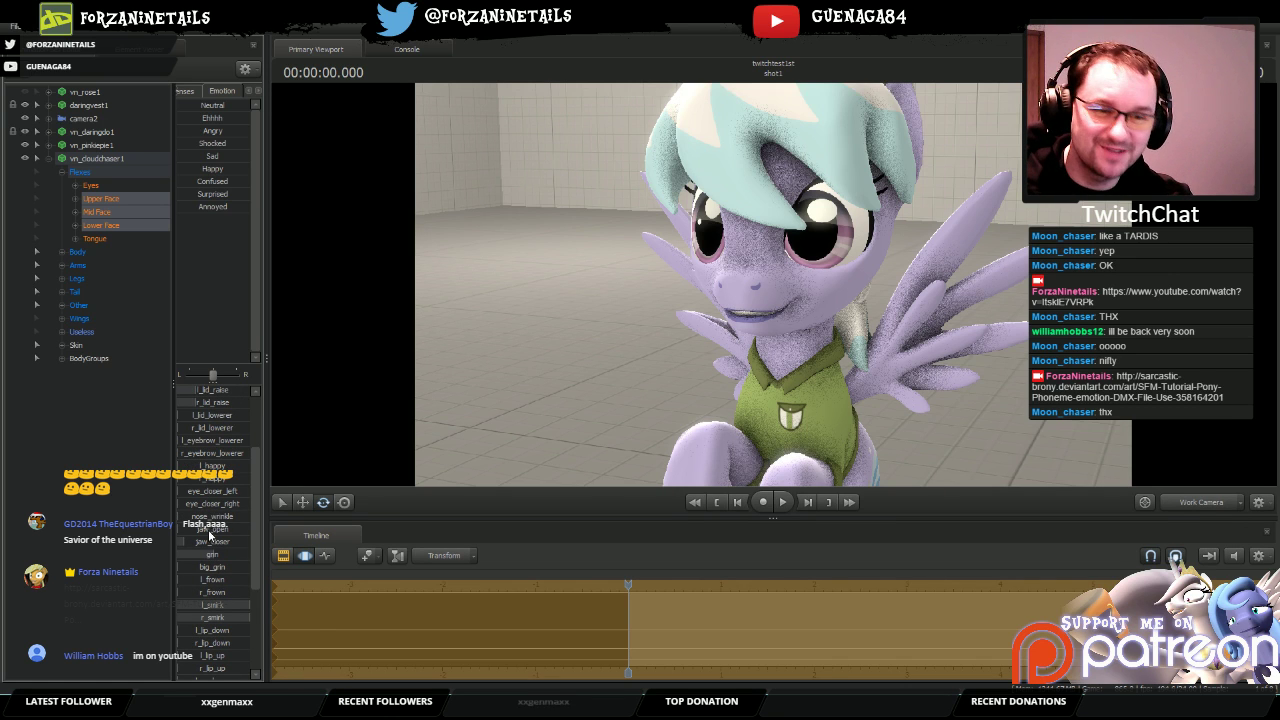
Step: Give the face closed smiling eyes with l_happy and r_happy raised and the lid raise and eye closers at zero, and play the shot
drag(185, 491, 261, 486)
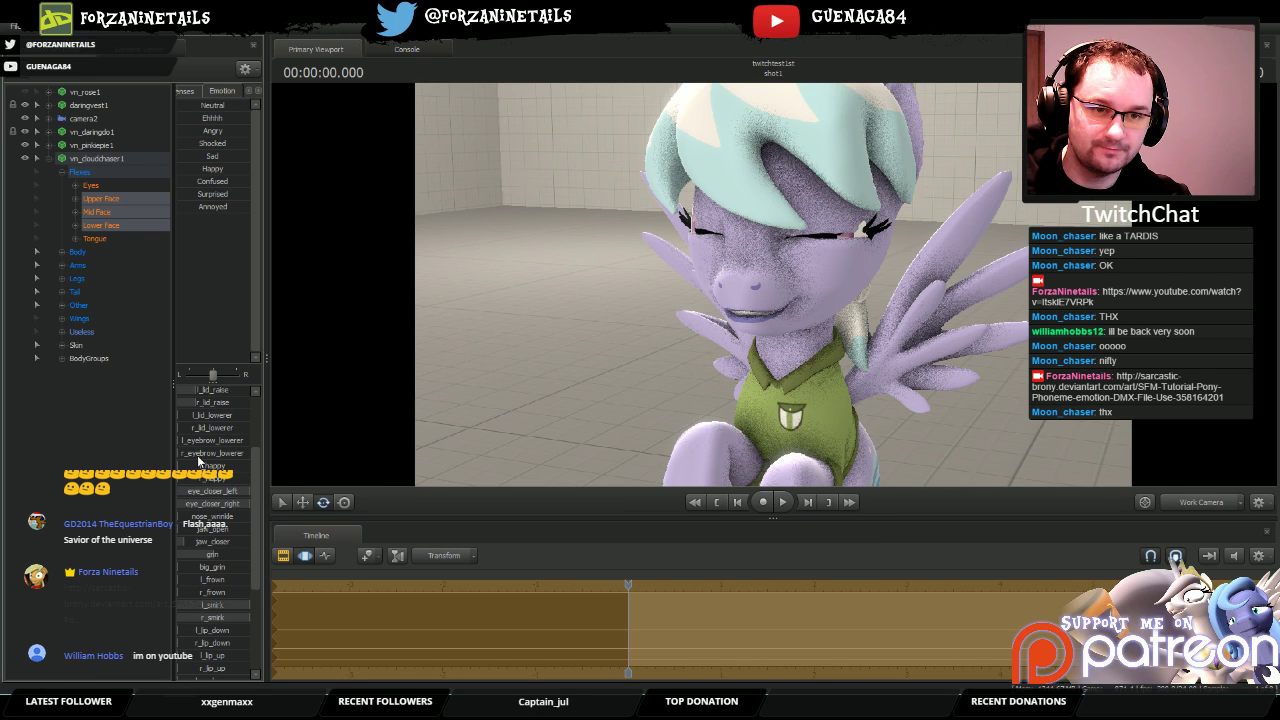
drag(202, 403, 98, 418)
scroll(174, 452, up, 3)
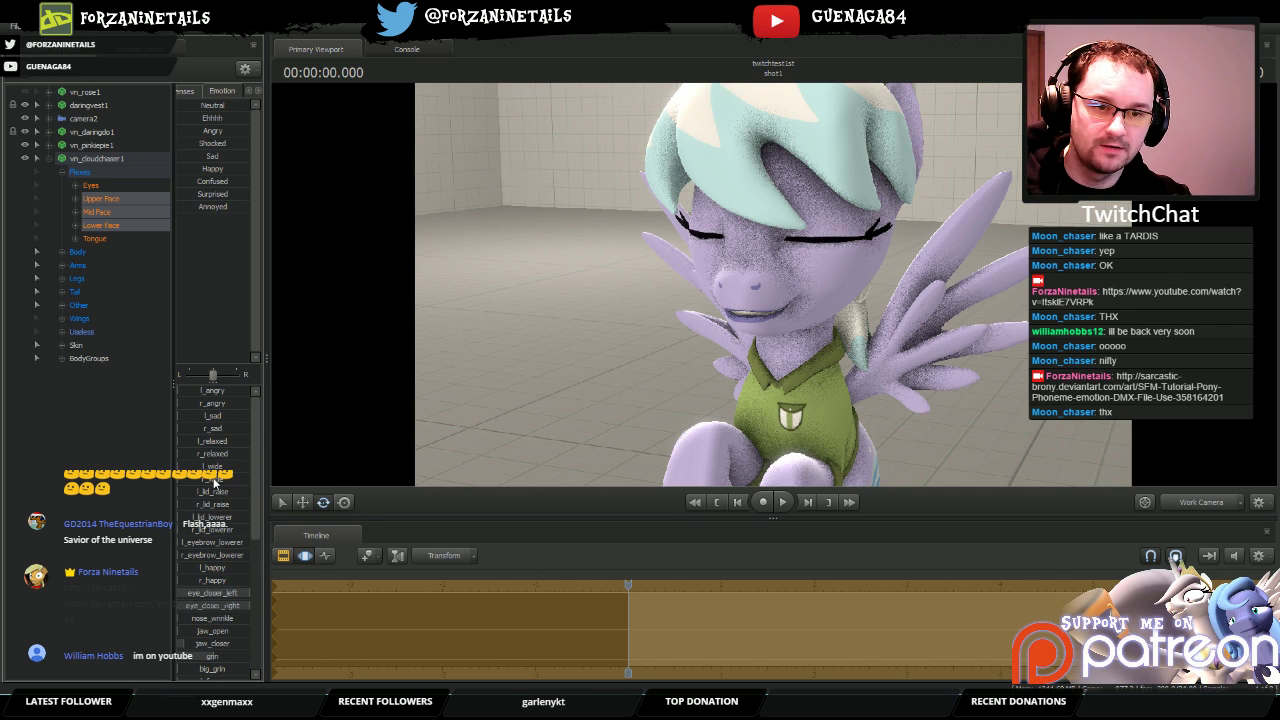
scroll(214, 480, down, 2)
drag(236, 514, 185, 488)
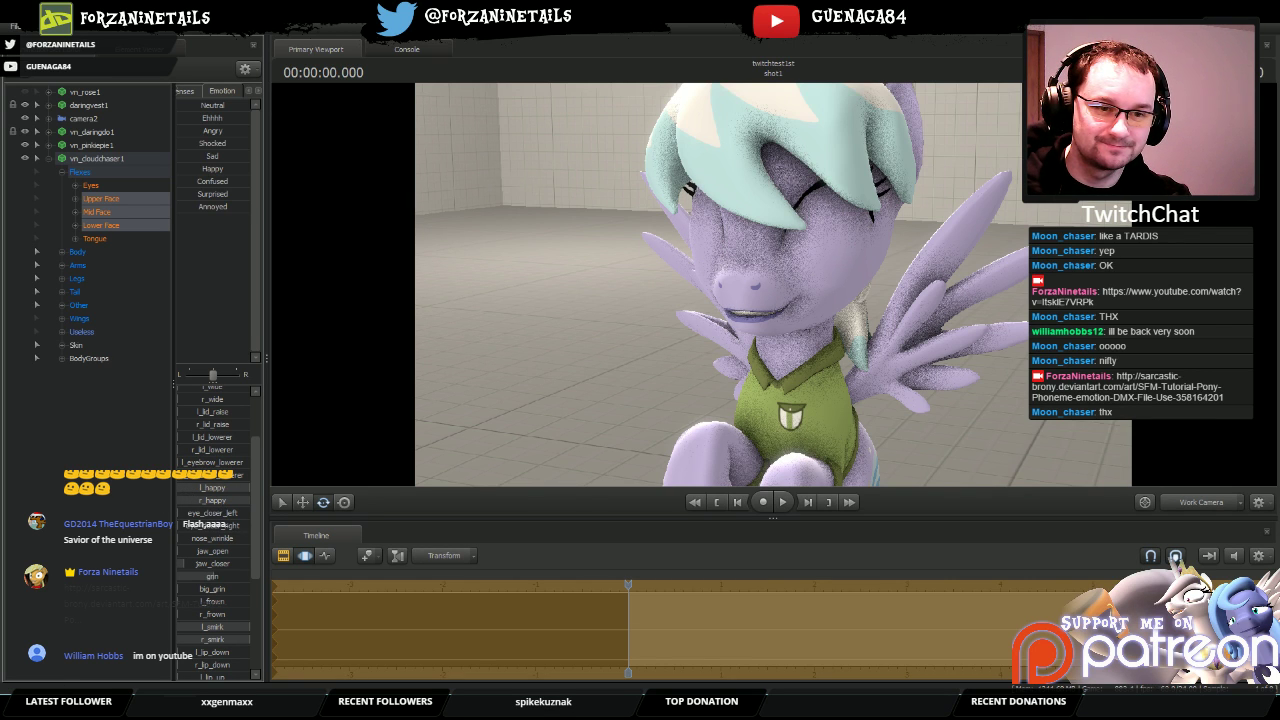
key(space)
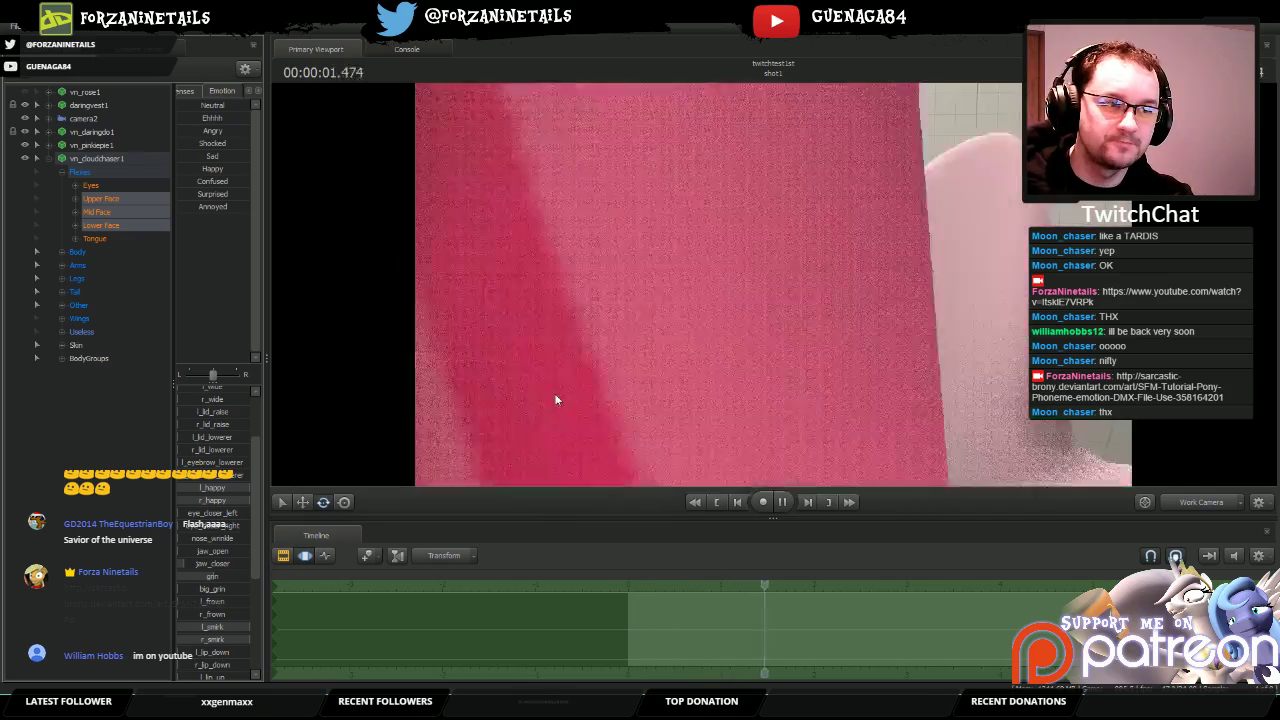
key(space)
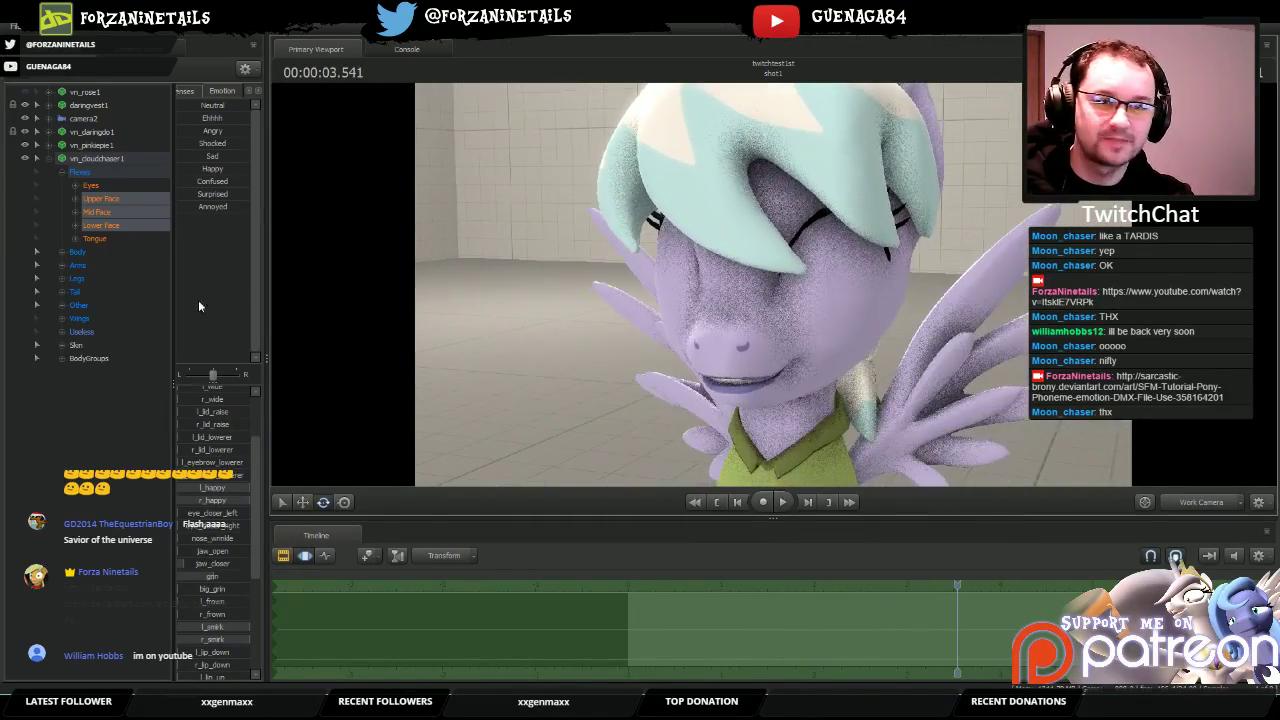
Step: Try the Happy, Annoyed, Confused, Neutral and Angry presets in turn, viewing the pony's face from the front
click(203, 174)
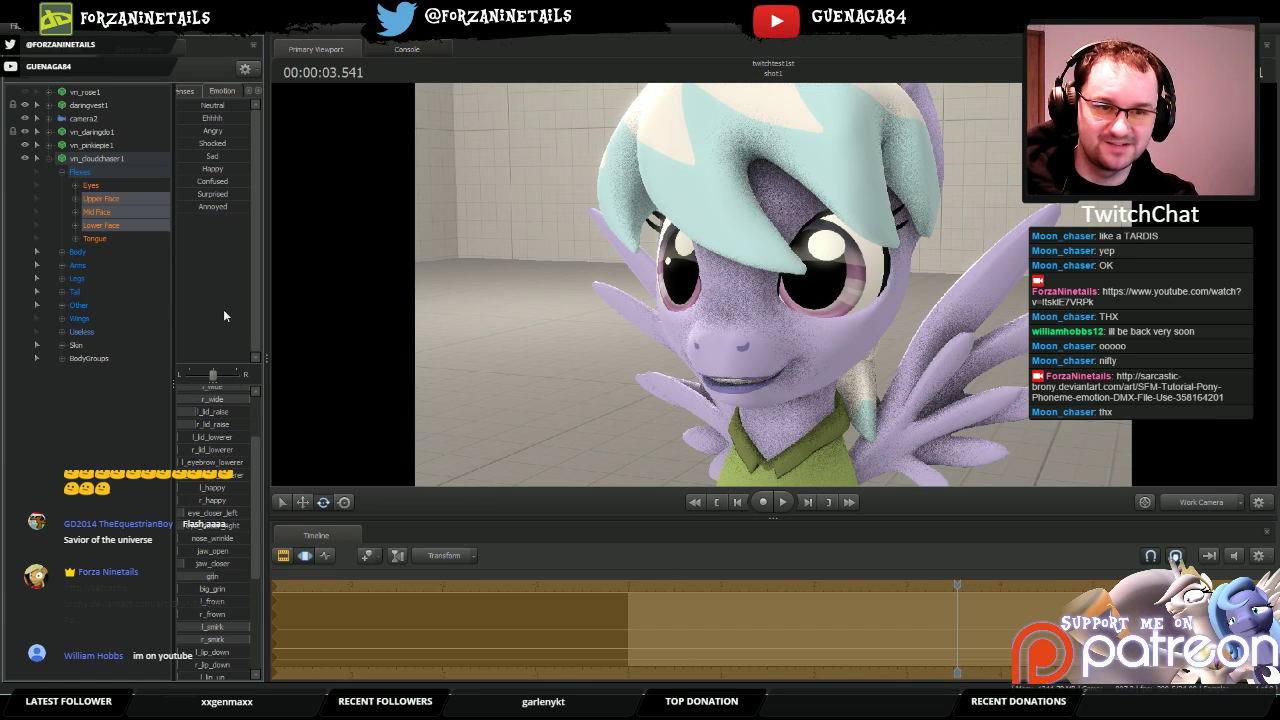
click(203, 208)
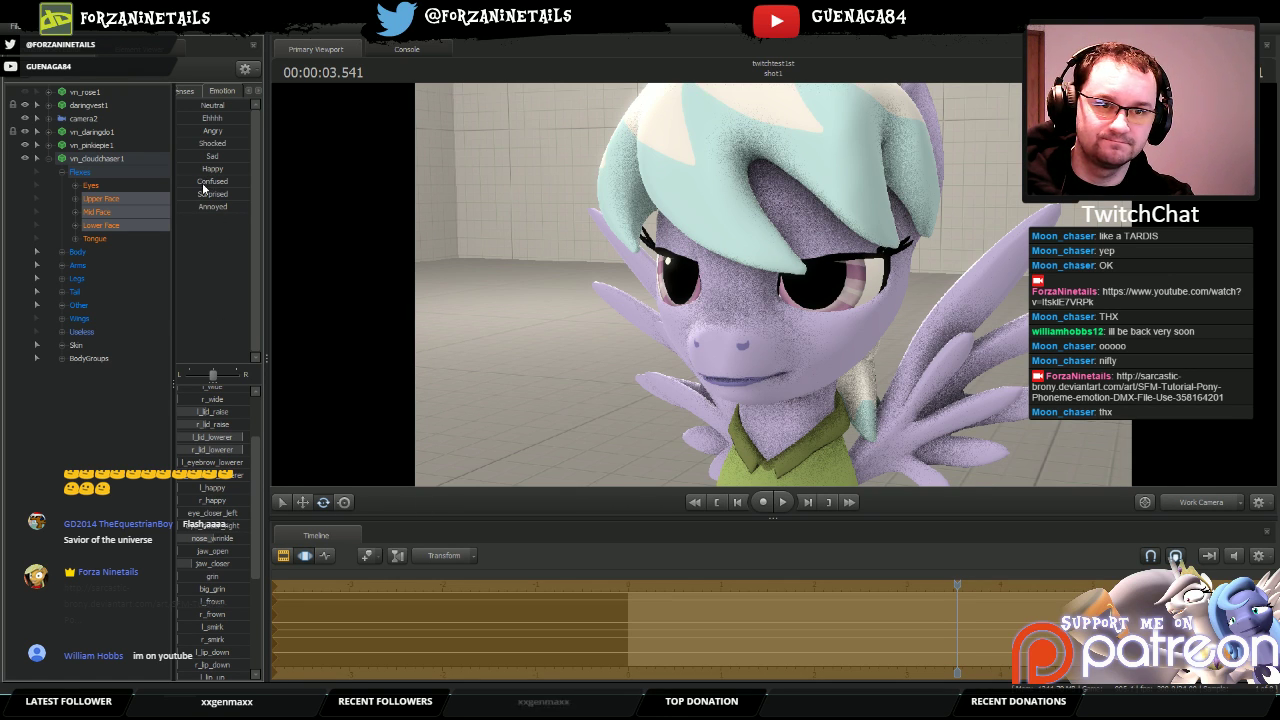
drag(205, 183, 250, 183)
alt+drag(627, 336, 680, 326)
drag(188, 106, 319, 107)
drag(185, 132, 442, 170)
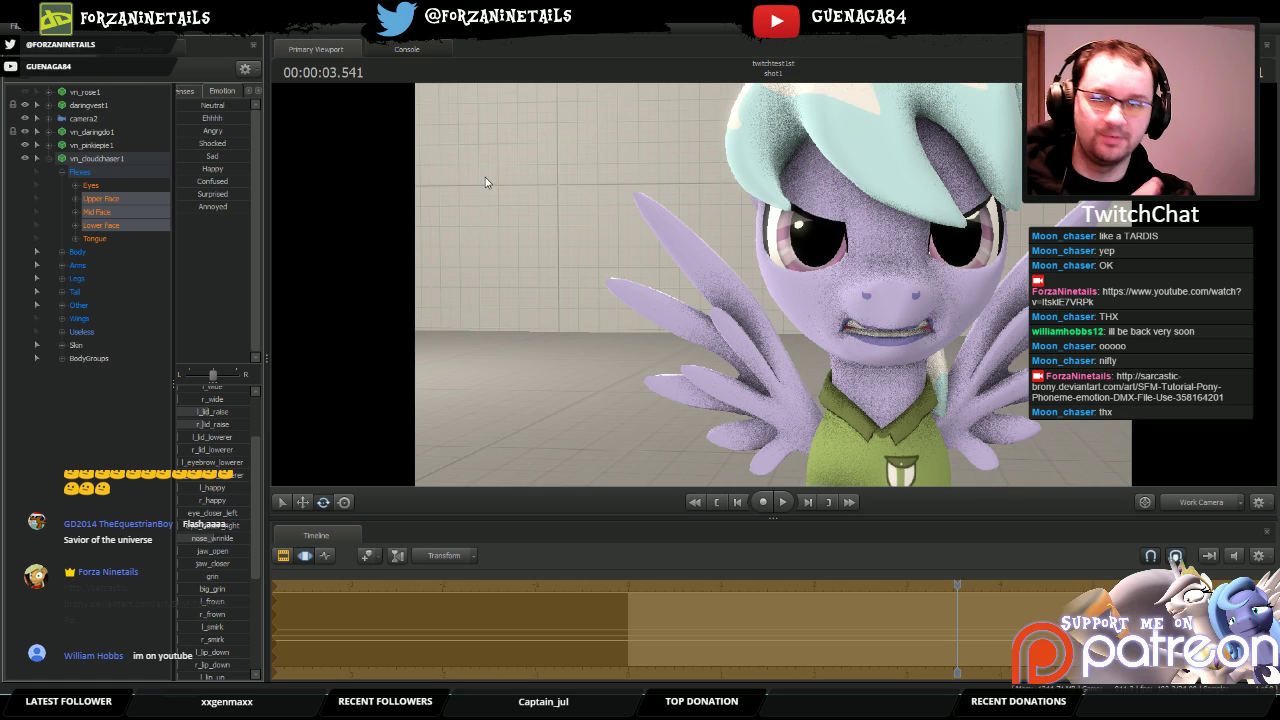
Step: Return the pony's face to a neutral expression and apply the Angry emotion preset fully
click(211, 207)
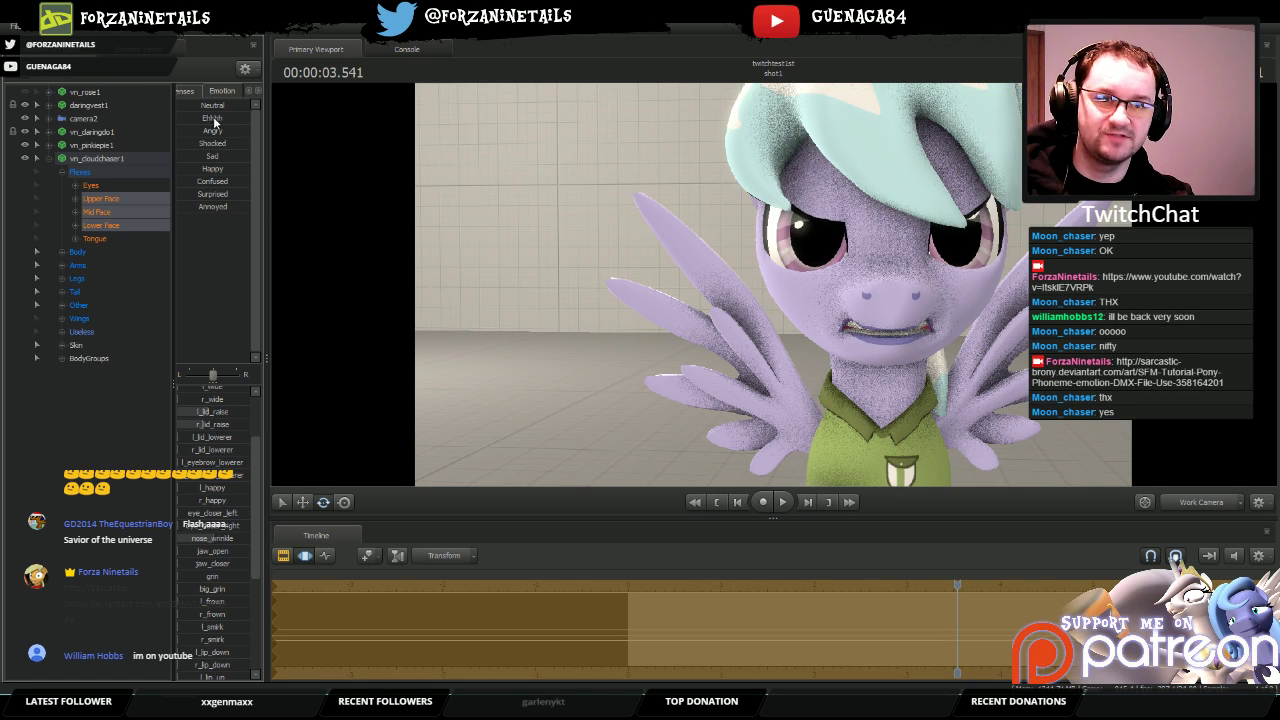
click(212, 118)
click(212, 206)
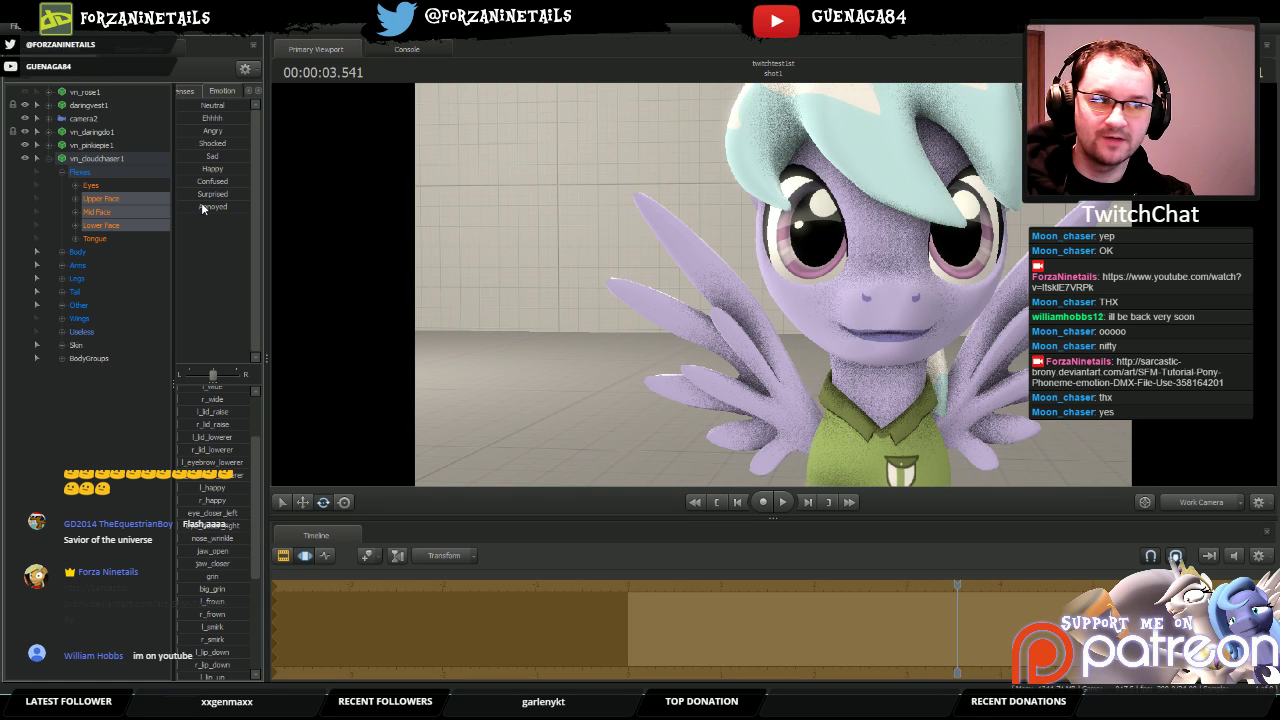
drag(230, 206, 183, 141)
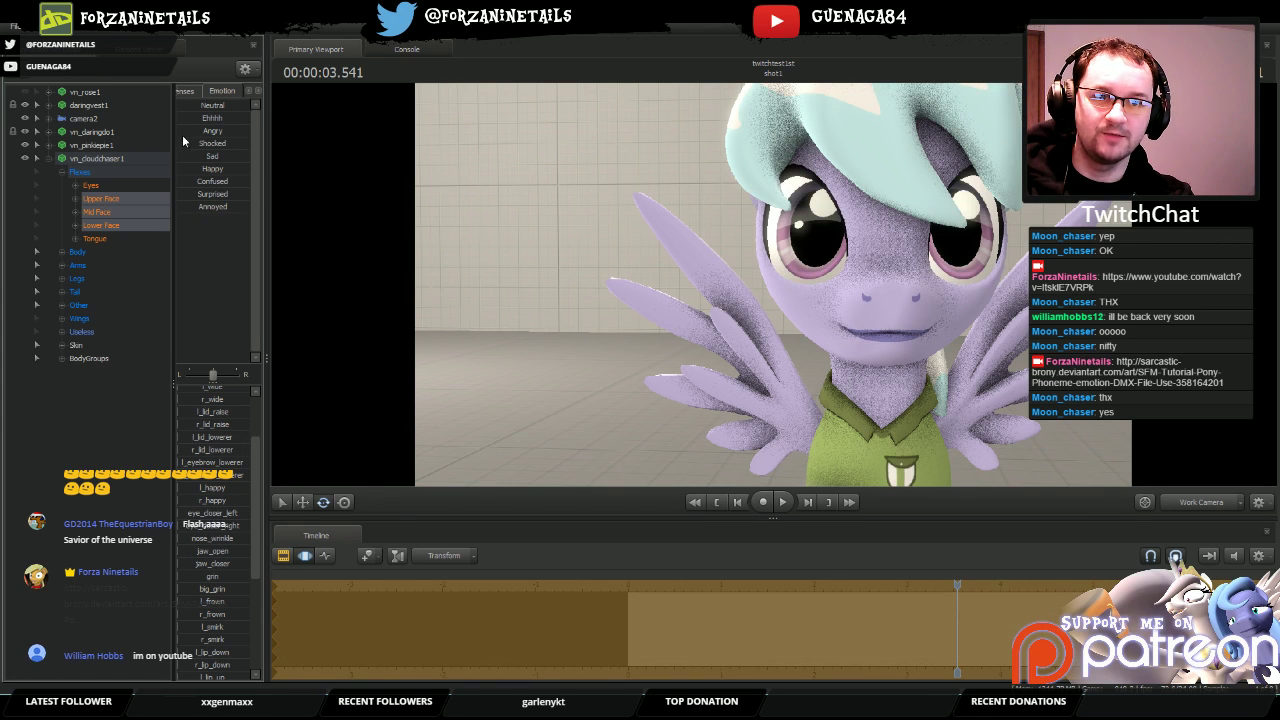
click(194, 132)
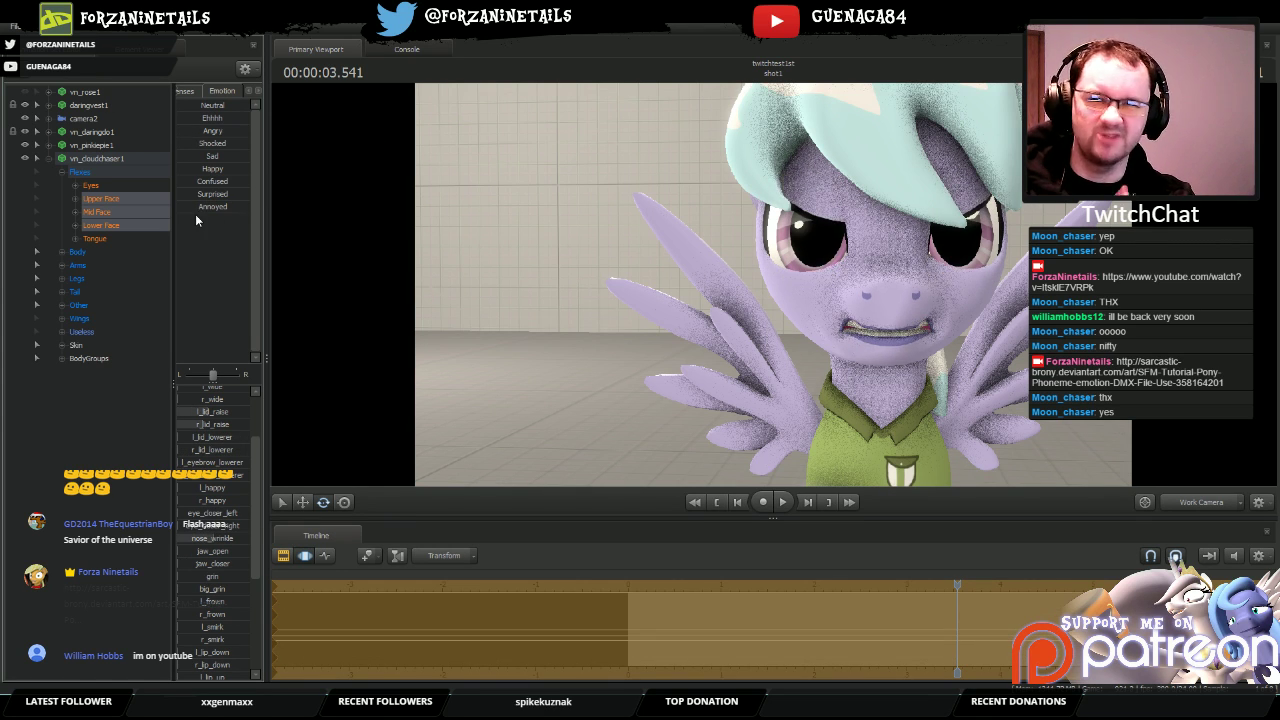